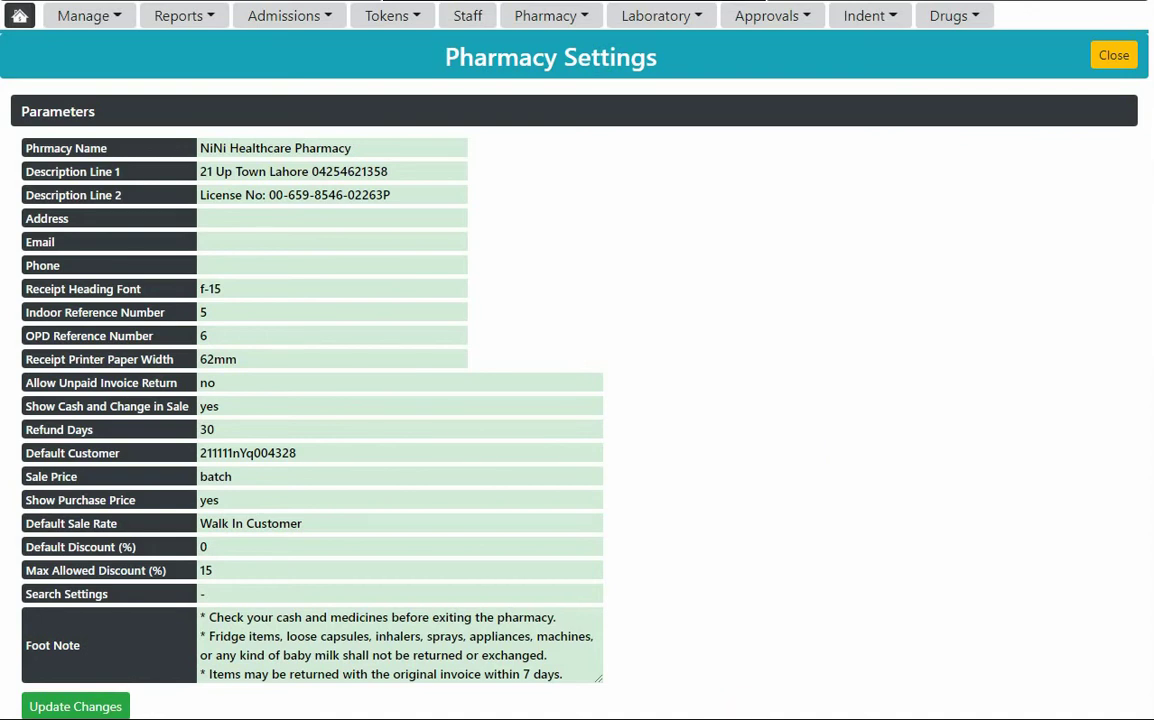
# Go to the pharmacy desk and open its day-wise supplier list
pyautogui.moveTo(667, 715)
pyautogui.click(477, 643)
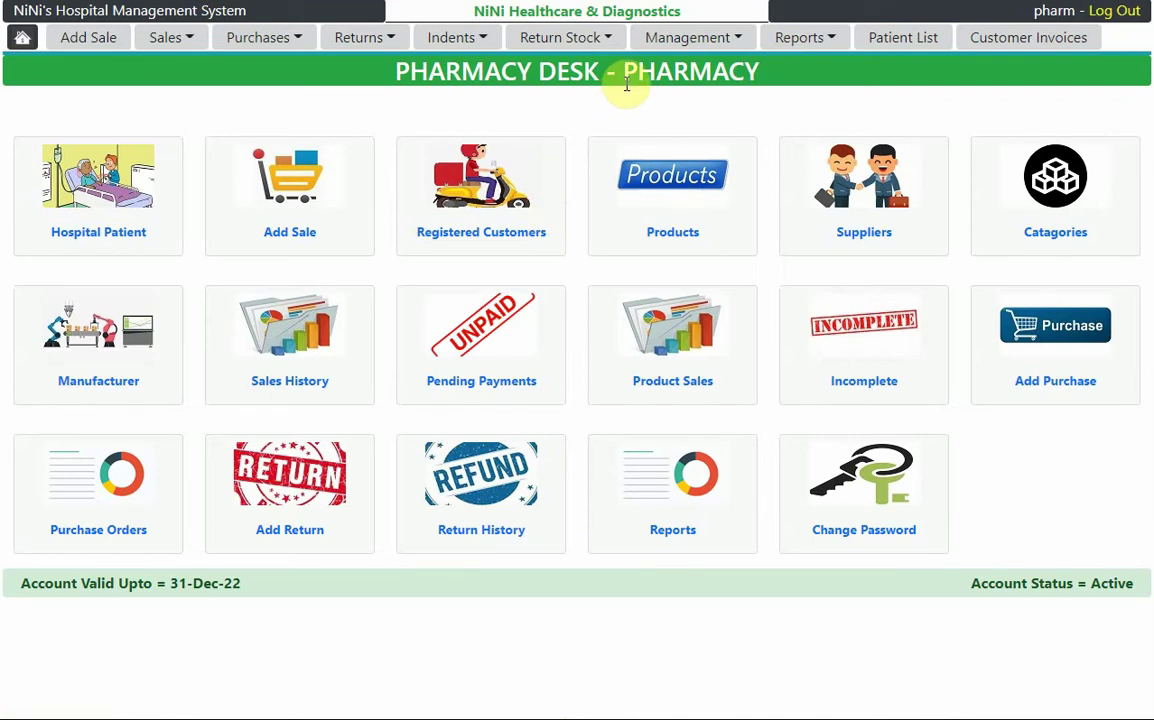
pyautogui.click(709, 48)
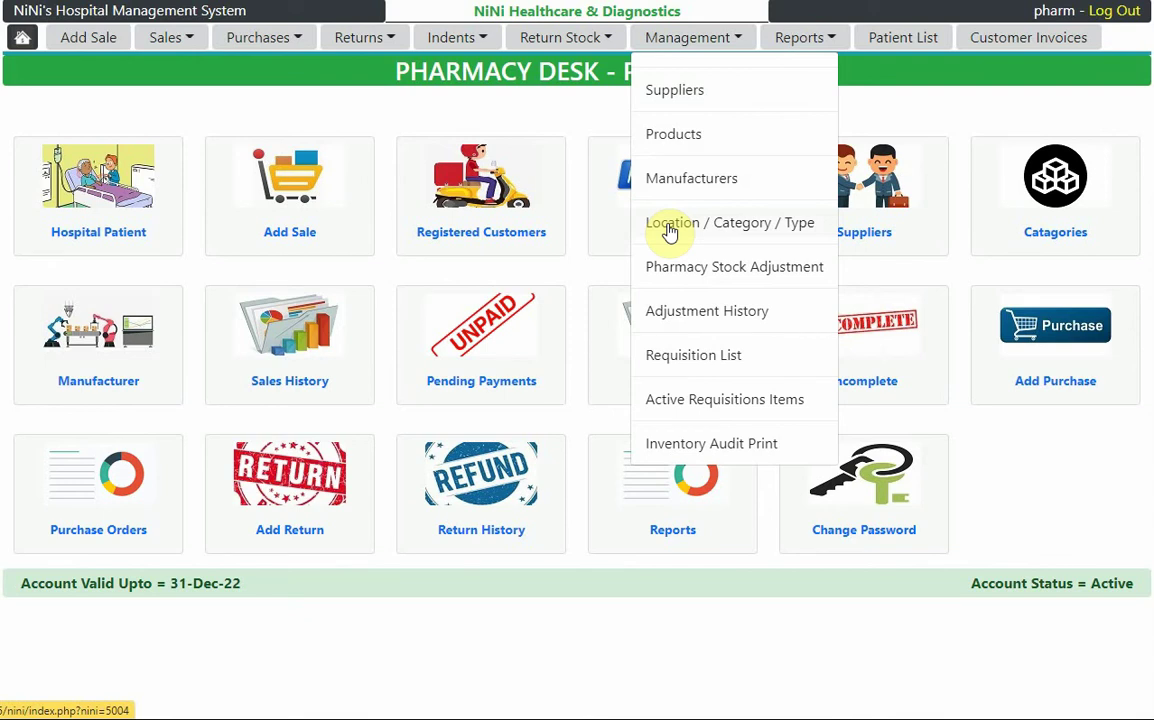
pyautogui.click(680, 92)
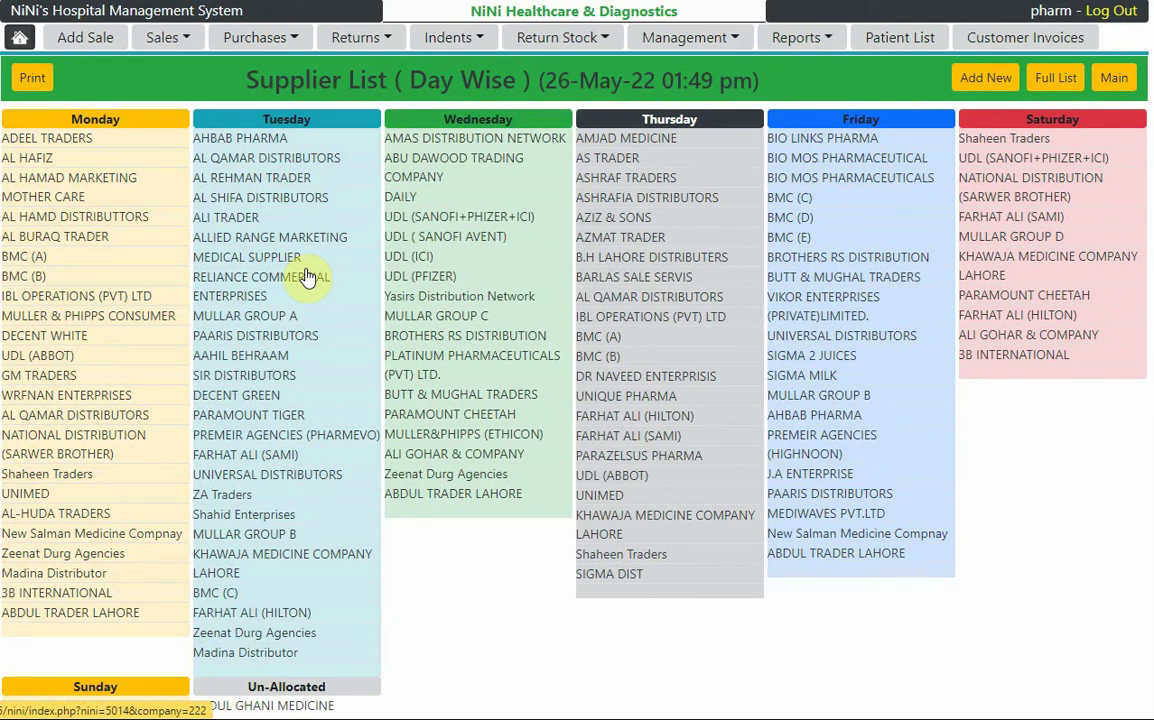
# Open the BAIGH PHARMA record from the un-allocated suppliers
pyautogui.scroll(-5, 308, 277)
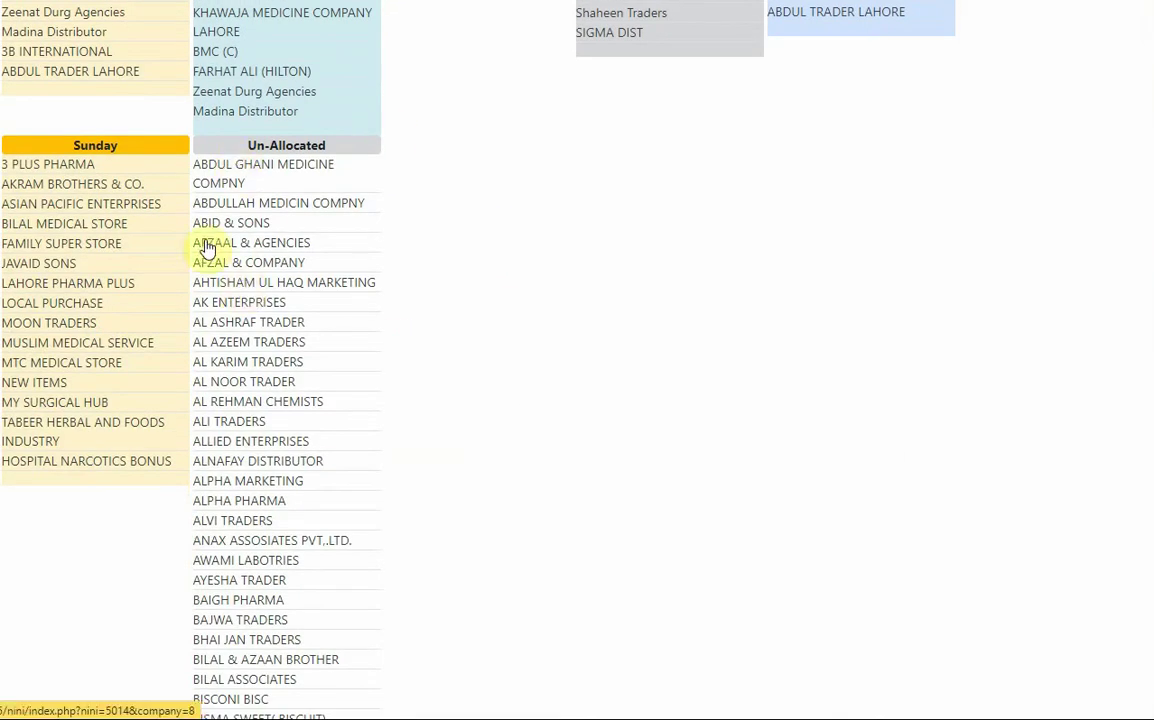
pyautogui.scroll(-4, 288, 328)
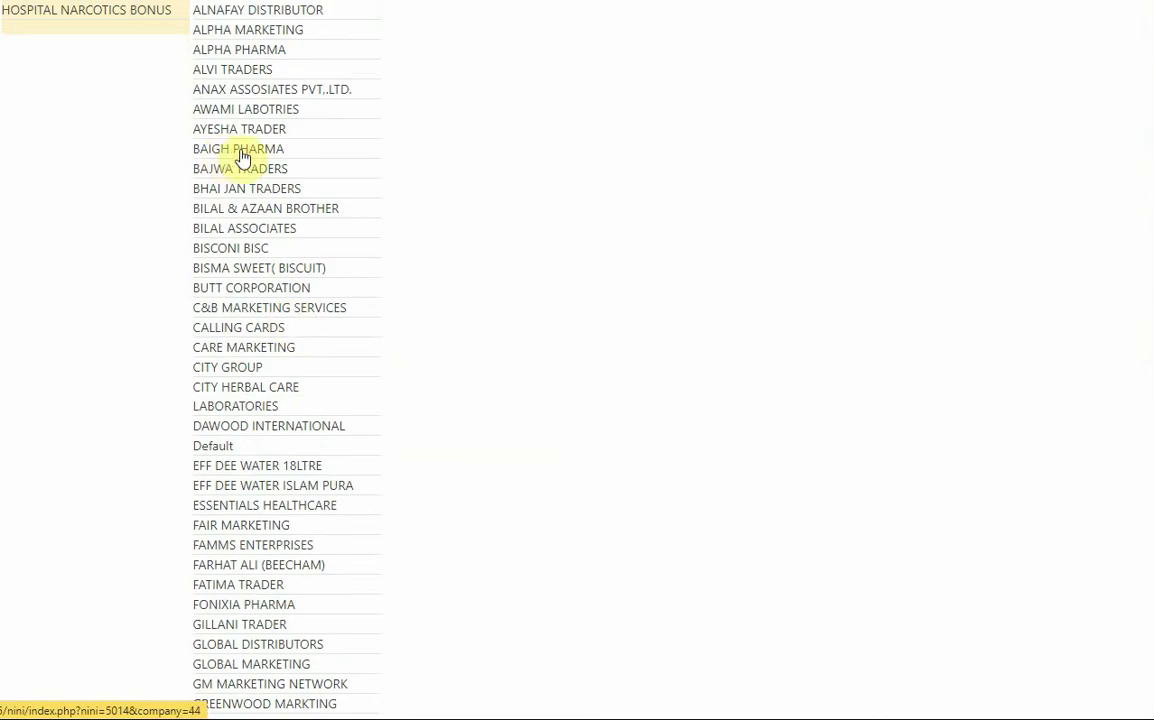
pyautogui.click(238, 156)
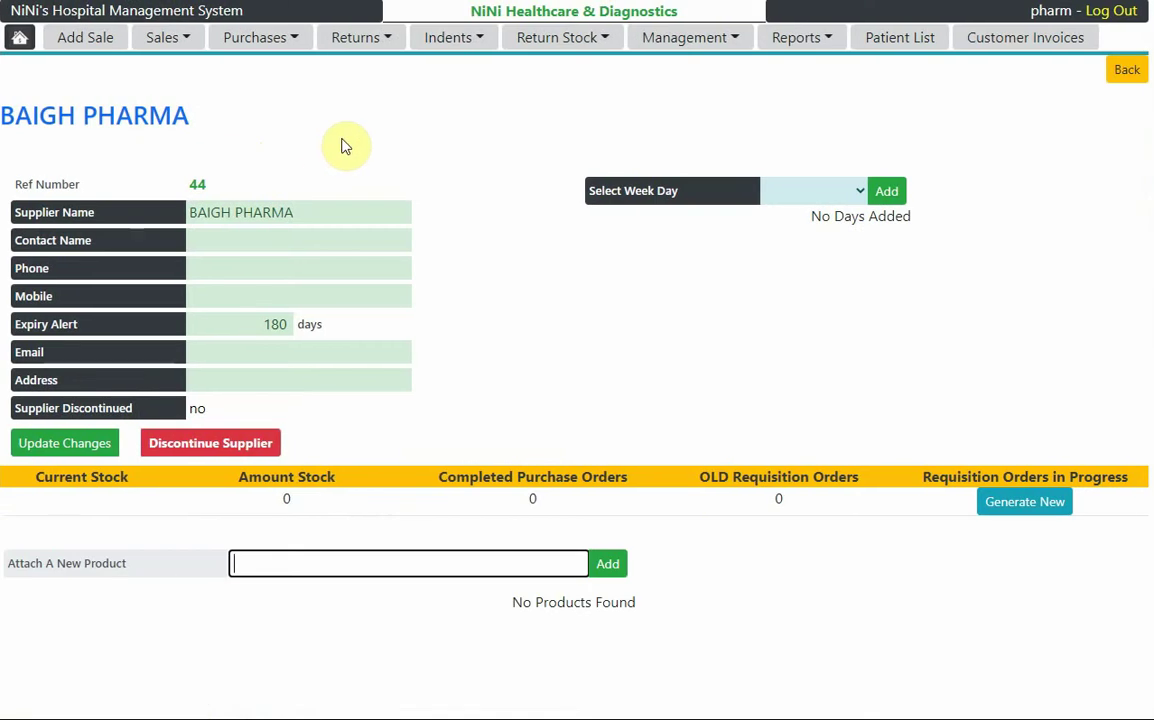
# Assign Monday, Wednesday and Friday as BAIGH PHARMA's week days, then remove Wednesday
pyautogui.click(814, 193)
pyautogui.click(825, 234)
pyautogui.click(899, 197)
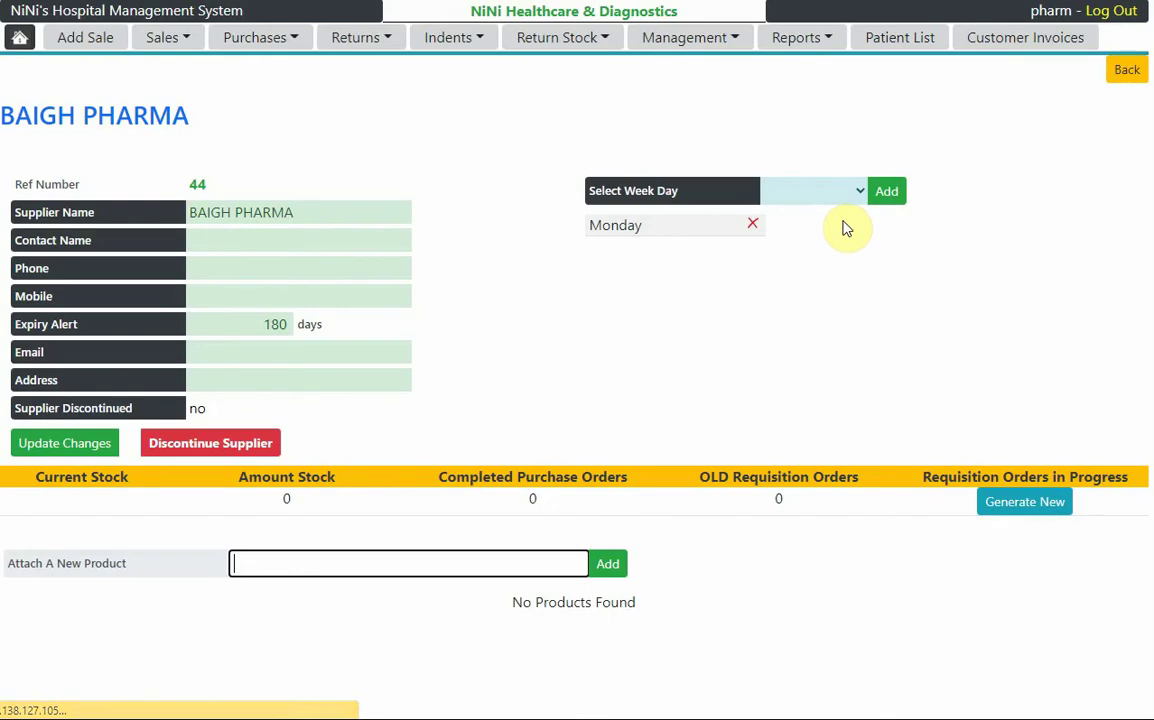
pyautogui.click(842, 195)
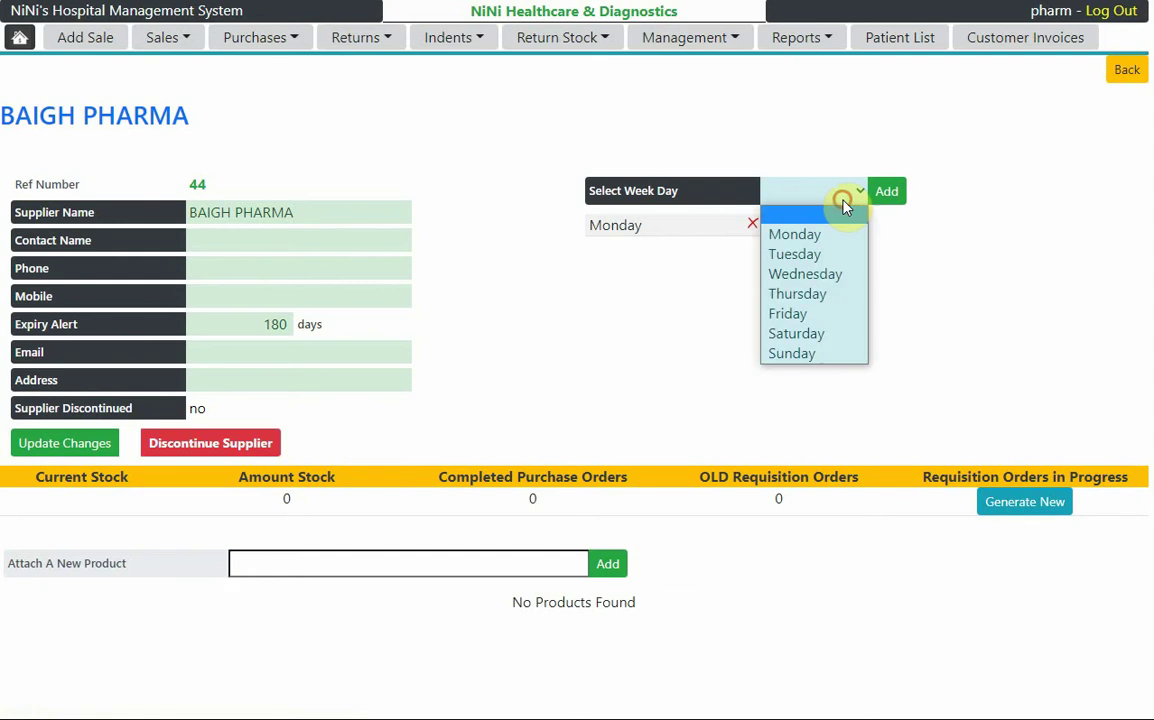
pyautogui.click(831, 276)
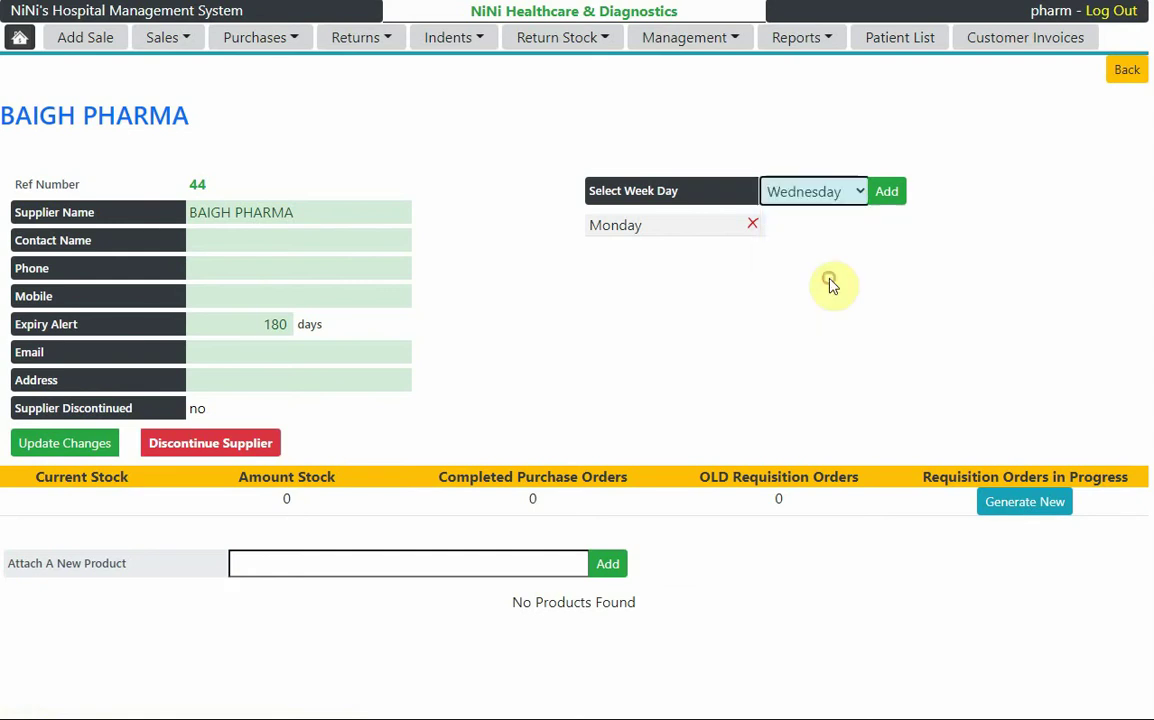
pyautogui.click(891, 196)
pyautogui.click(818, 193)
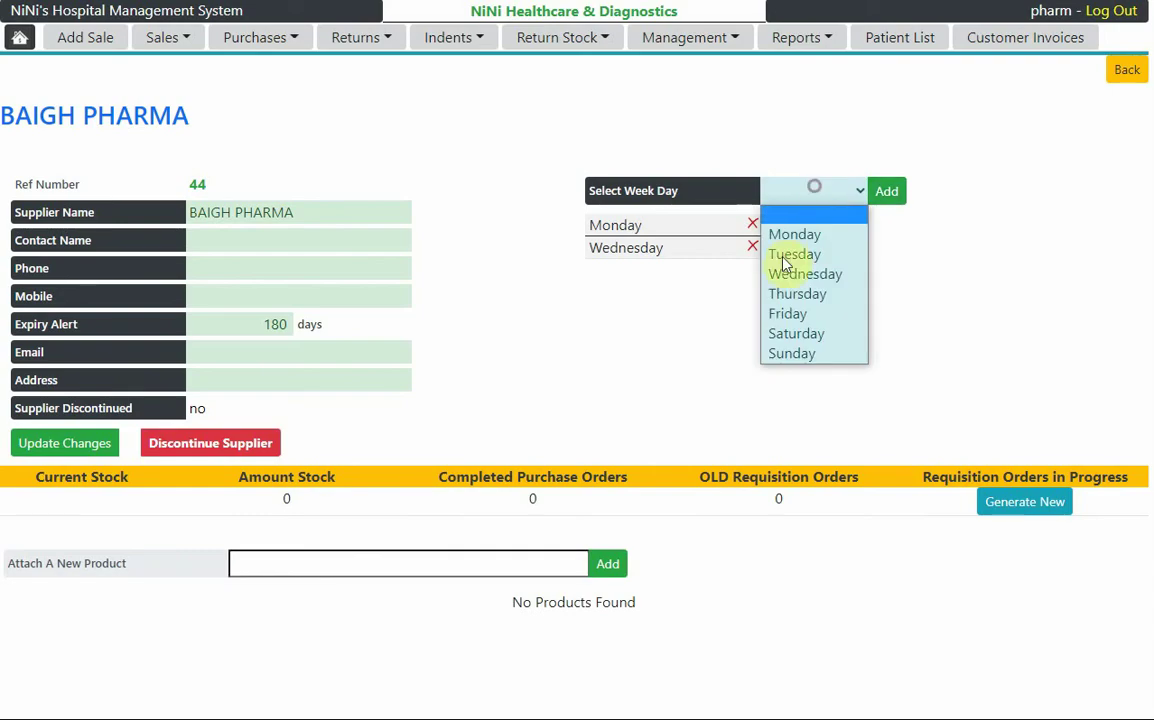
pyautogui.click(796, 320)
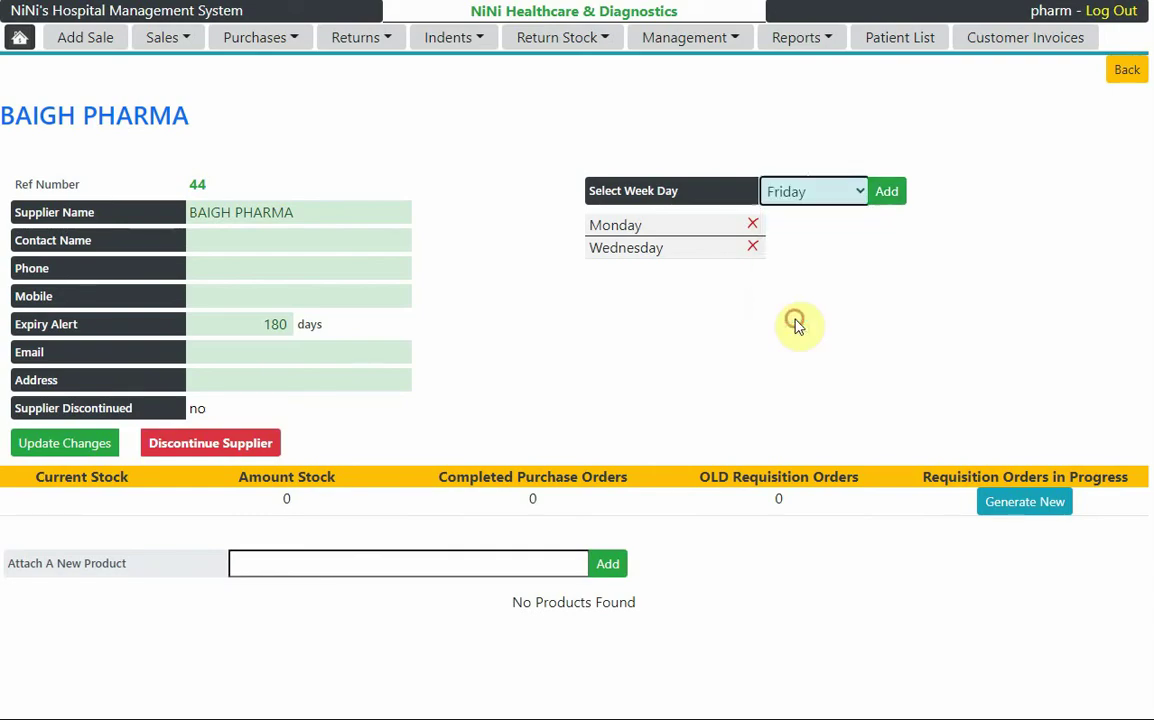
pyautogui.click(889, 195)
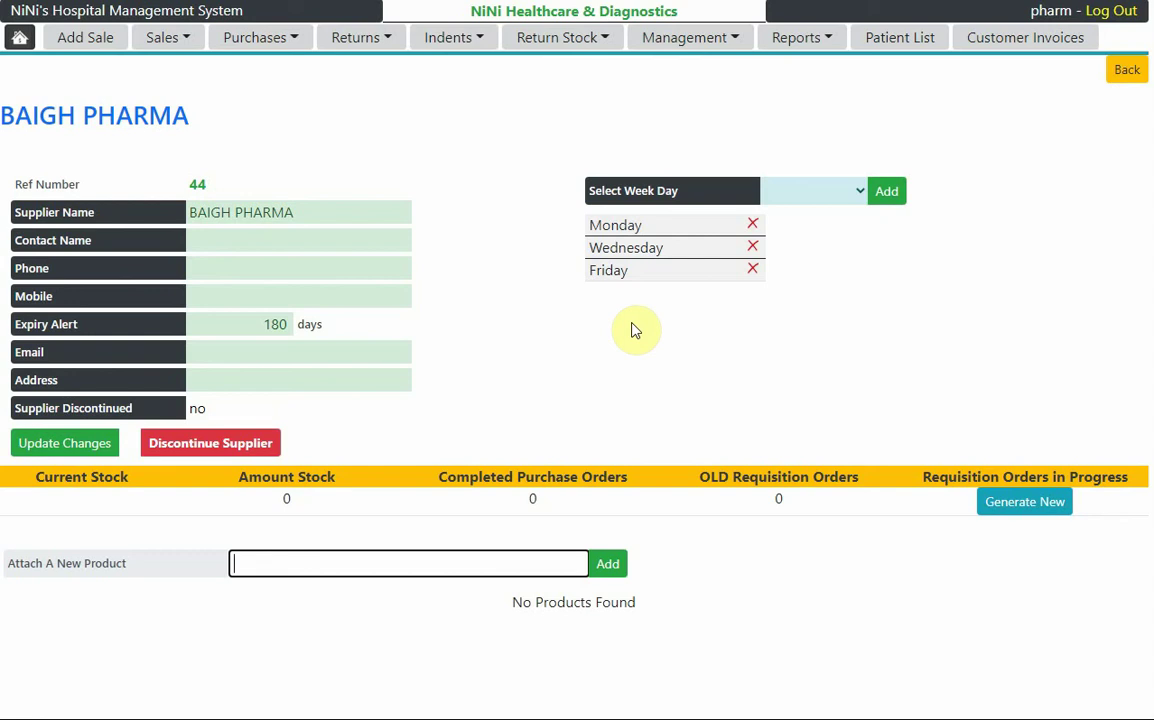
pyautogui.click(754, 248)
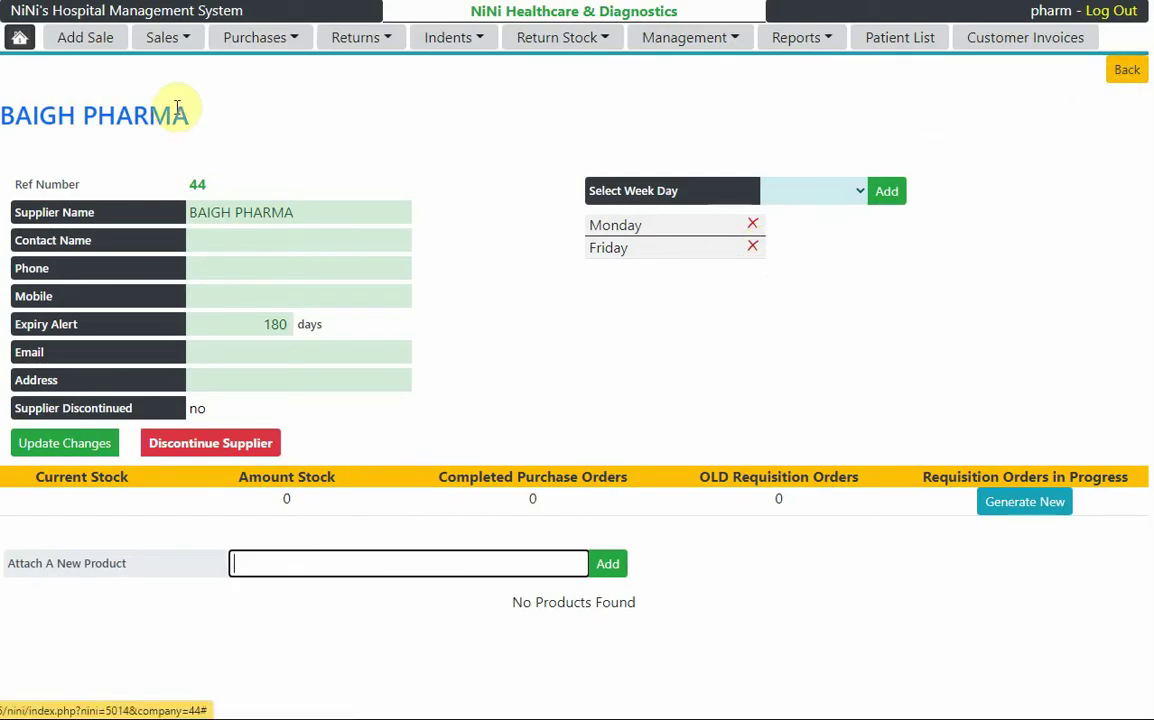
# Return to the day-wise supplier list and find the BAIGH PHARMA entries on the page
pyautogui.tripleClick(73, 118)
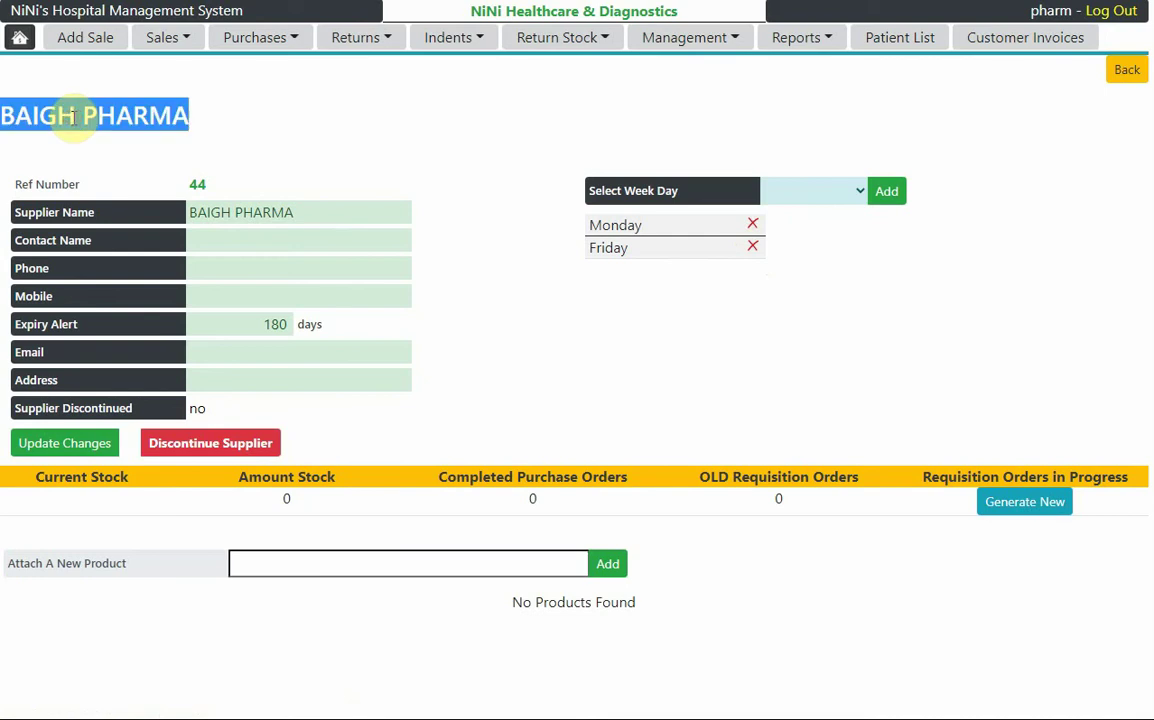
pyautogui.click(1126, 70)
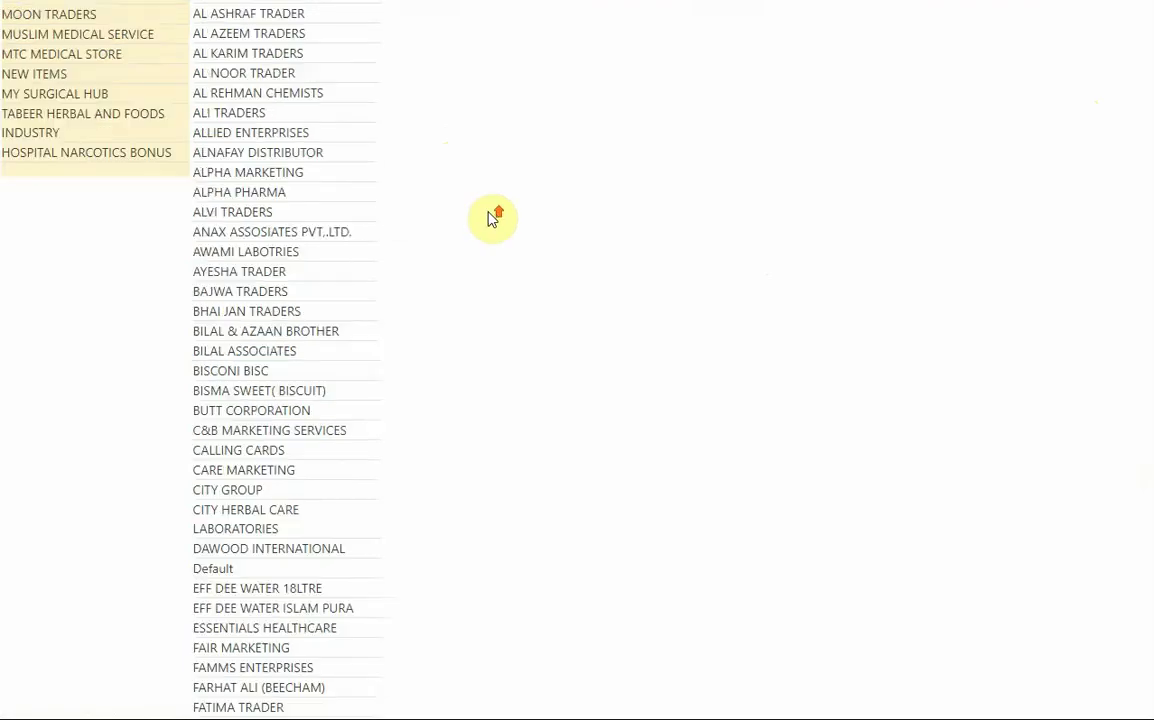
pyautogui.hotkey('ctrl', 'f')
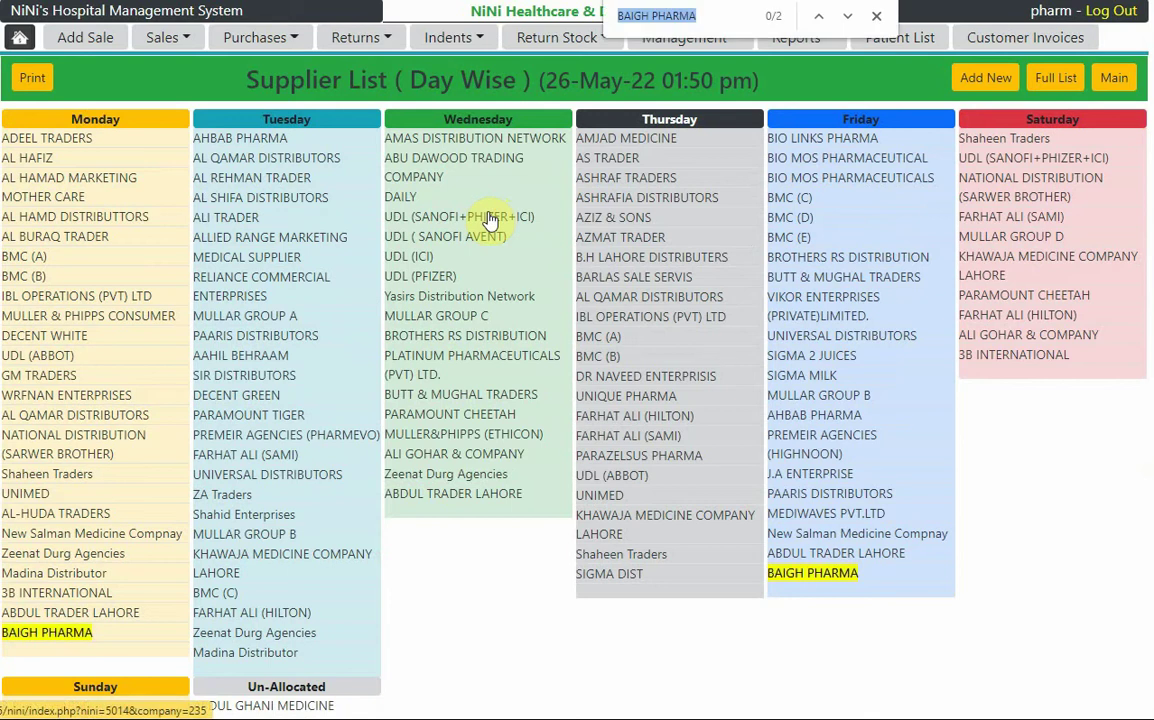
pyautogui.press('Return')
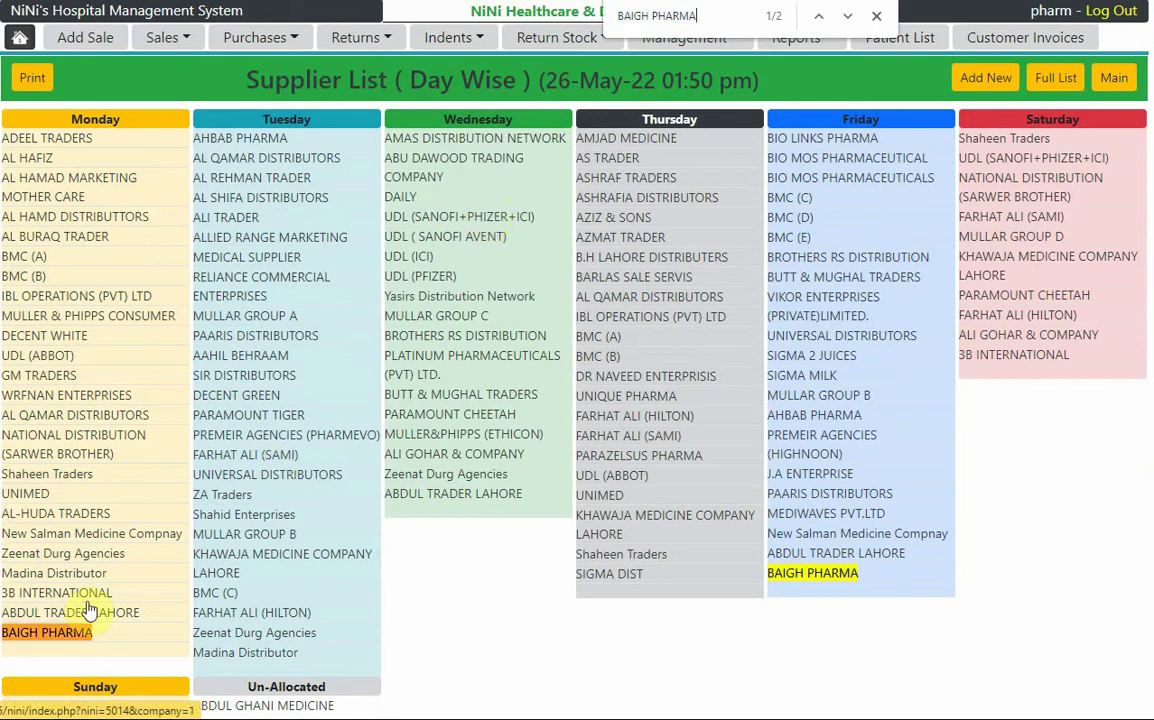
# Reopen BAIGH PHARMA from the Friday suppliers and attach the product A Bon 0.5mg Tab to it
pyautogui.click(828, 583)
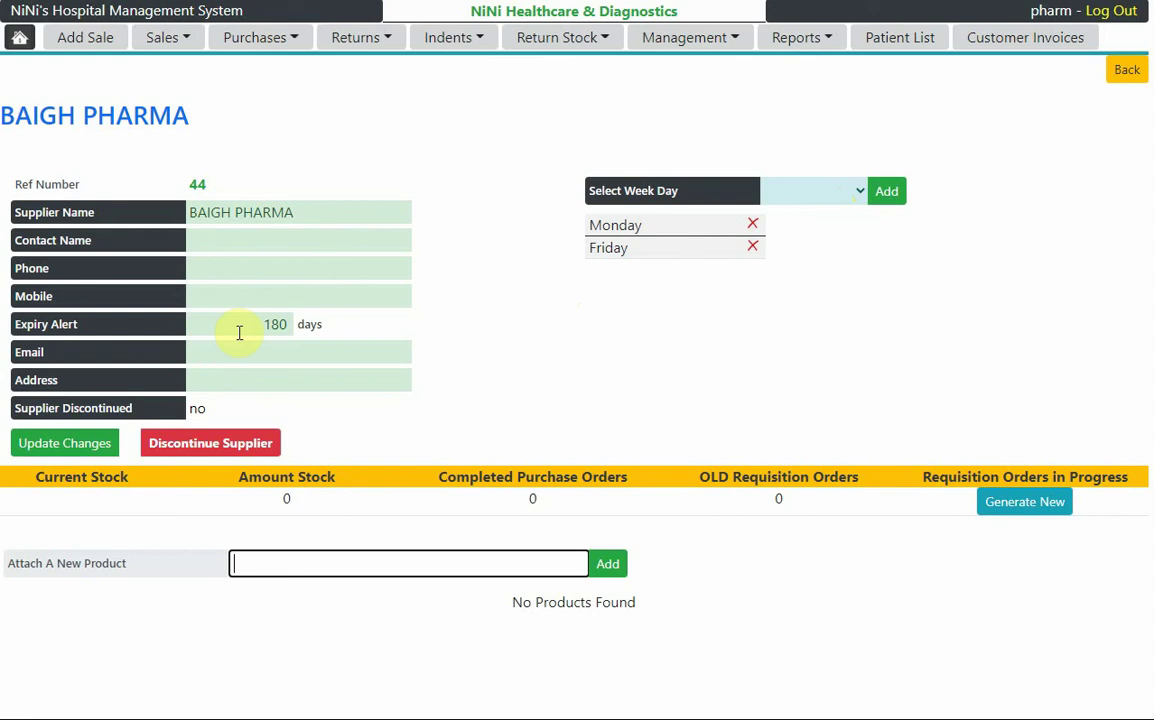
pyautogui.moveTo(239, 330); pyautogui.dragTo(291, 325)
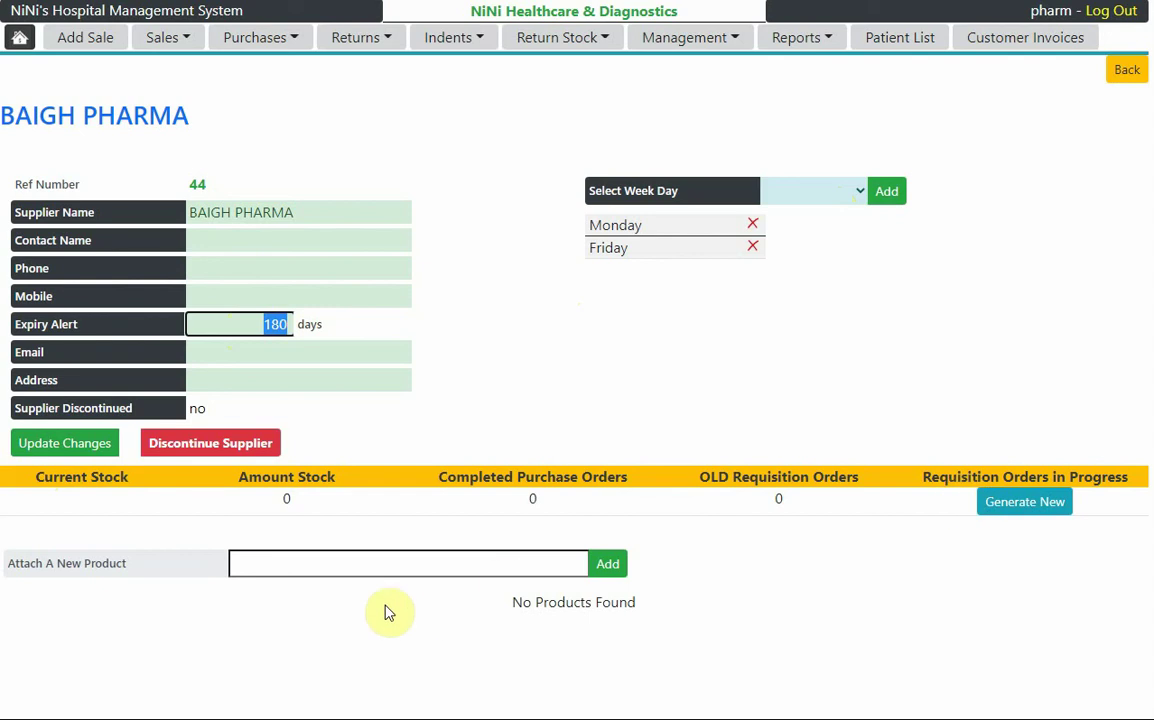
pyautogui.click(391, 569)
pyautogui.write('a')
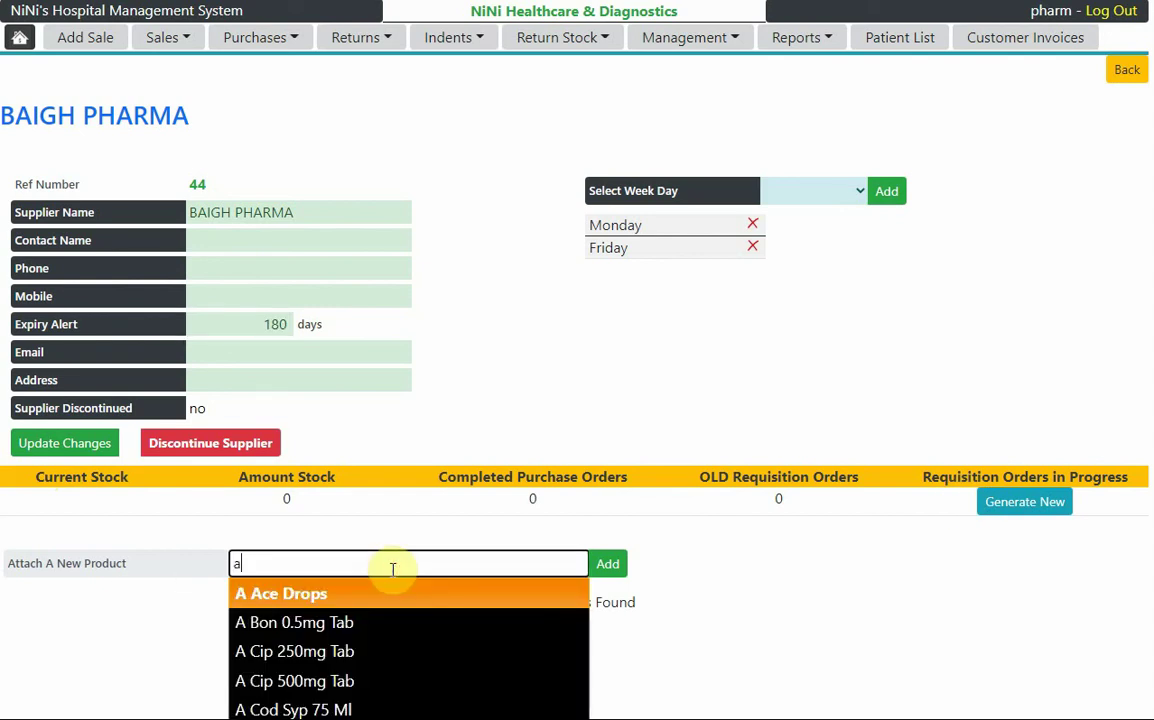
pyautogui.press('Down')
pyautogui.press('Return')
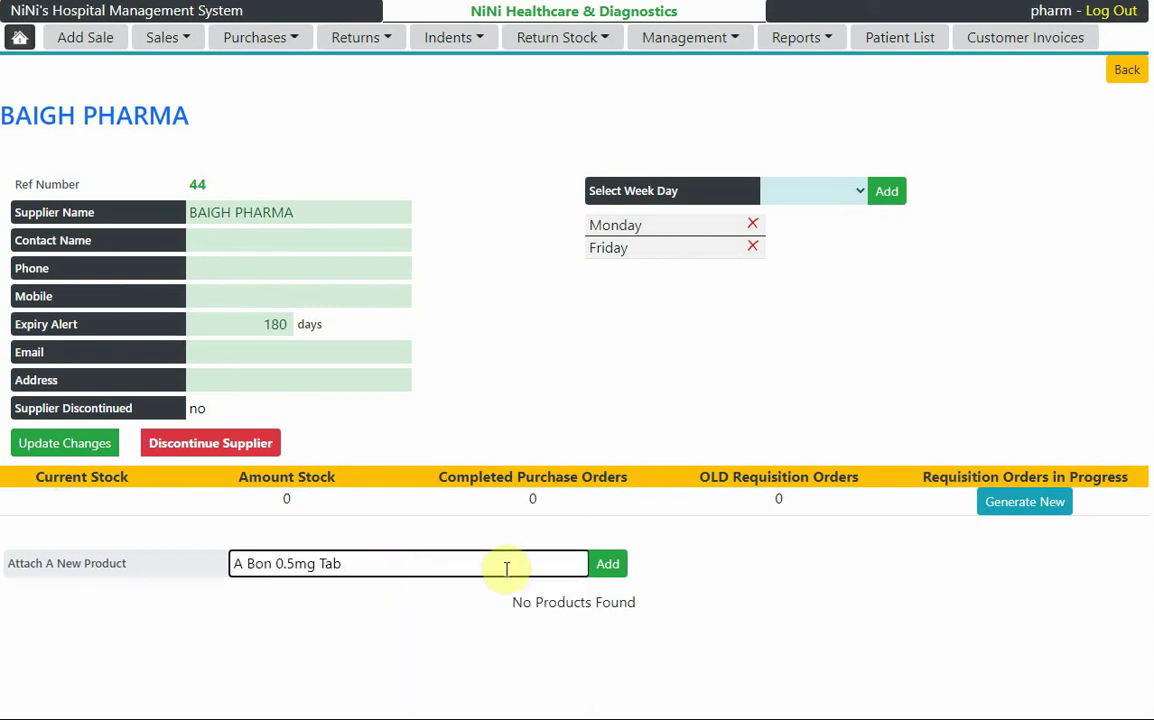
pyautogui.click(600, 565)
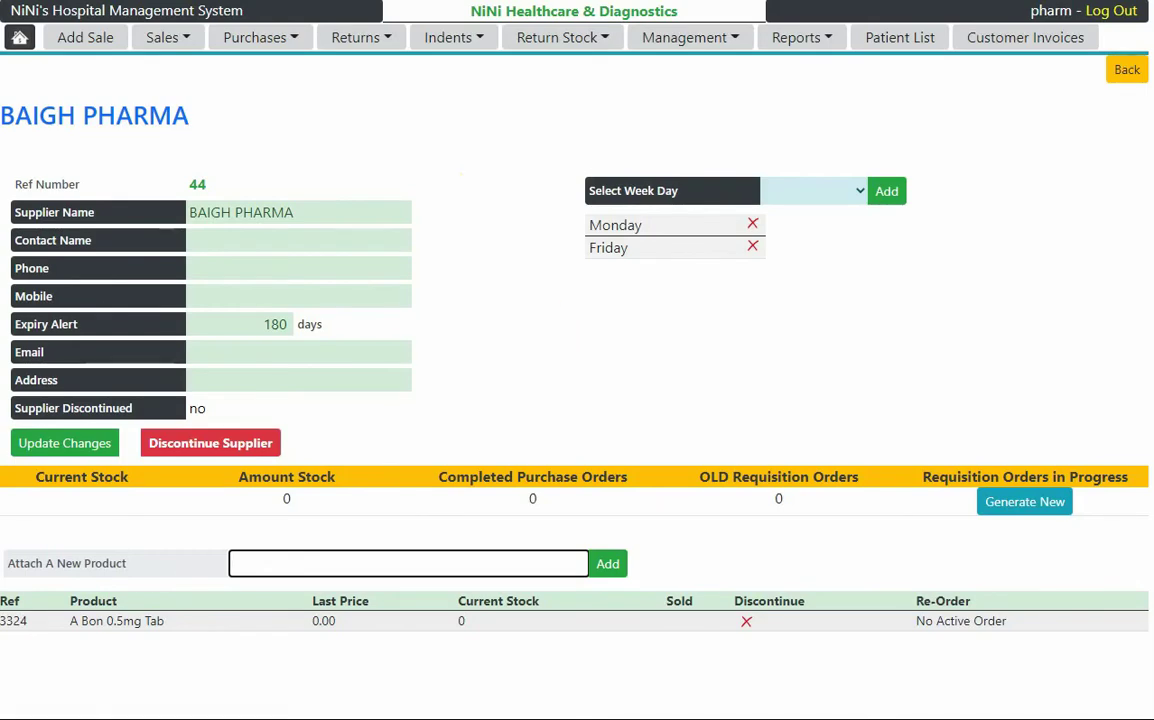
# Open the BMC (A) record from the Monday suppliers and look through its attached products
pyautogui.click(1136, 72)
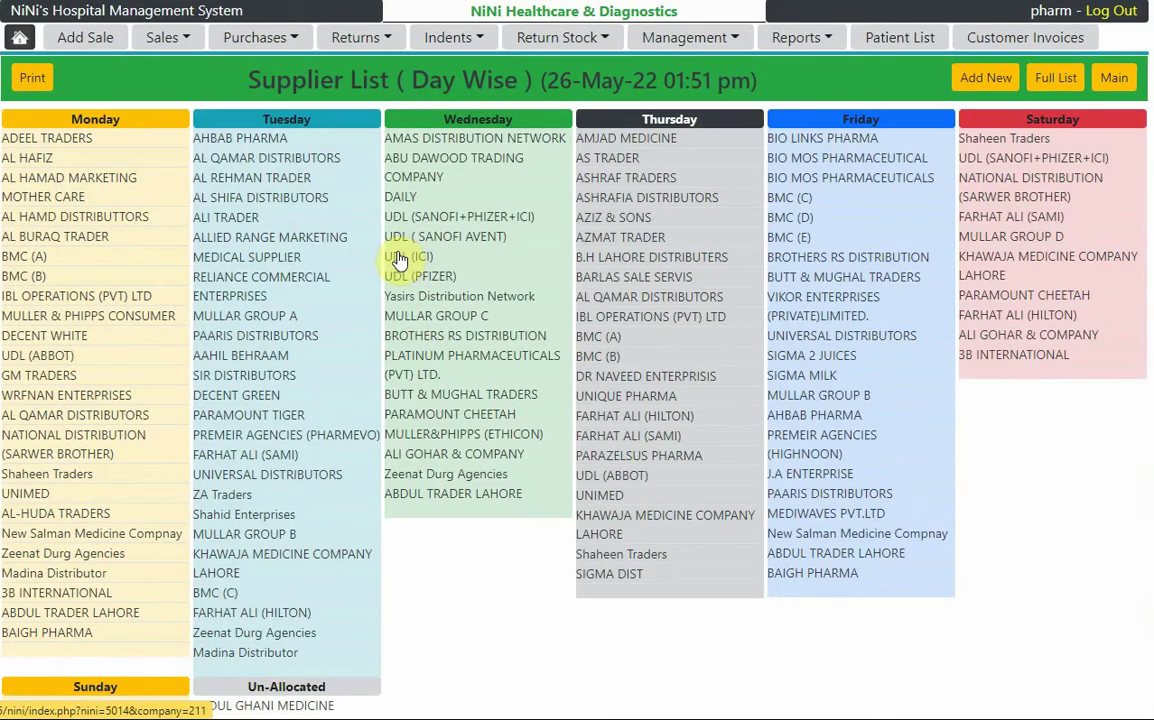
pyautogui.click(35, 258)
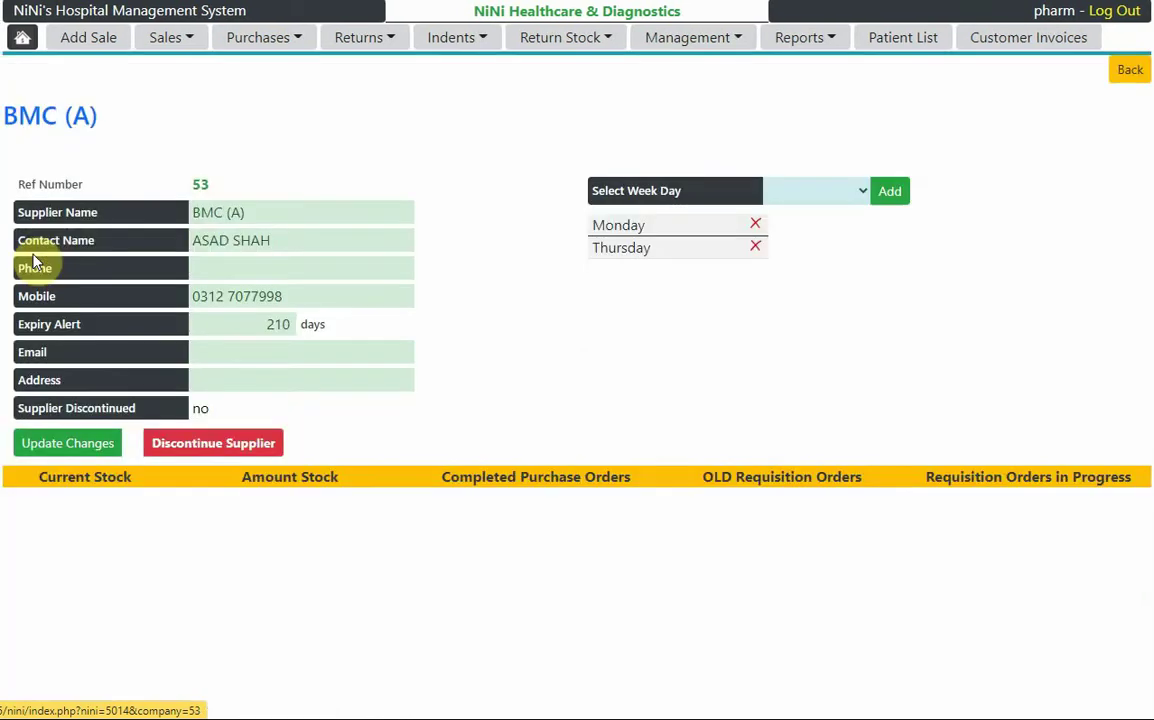
pyautogui.scroll(-2, 471, 288)
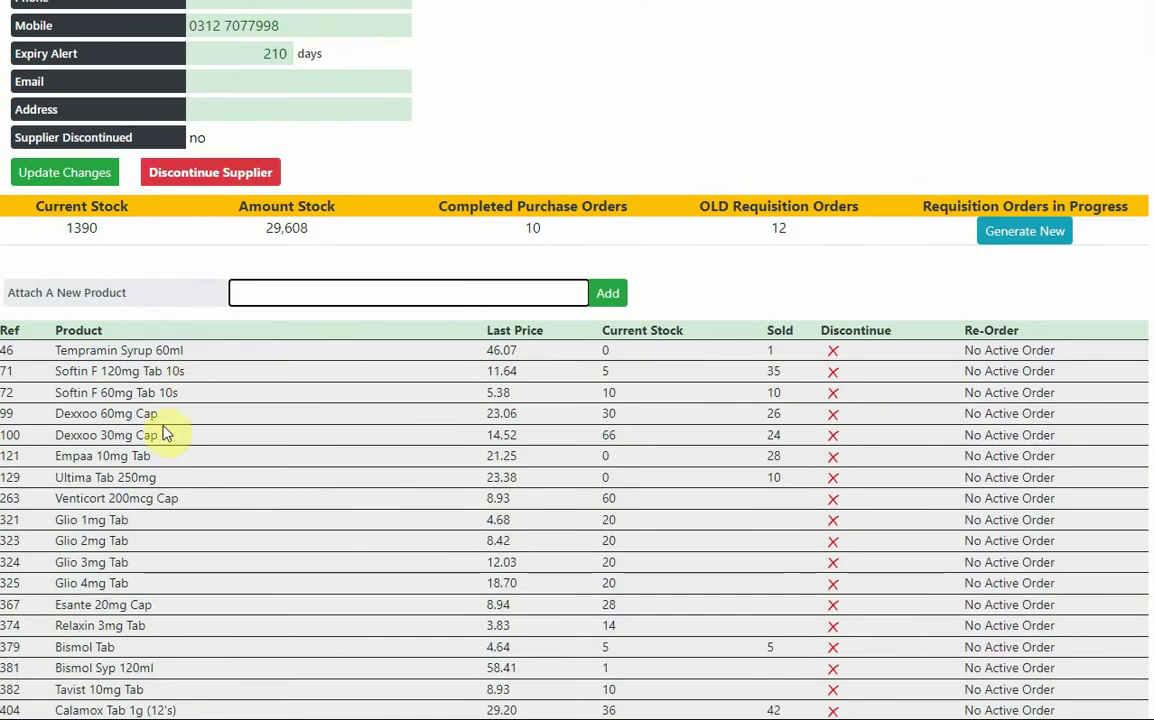
pyautogui.scroll(-2, 155, 430)
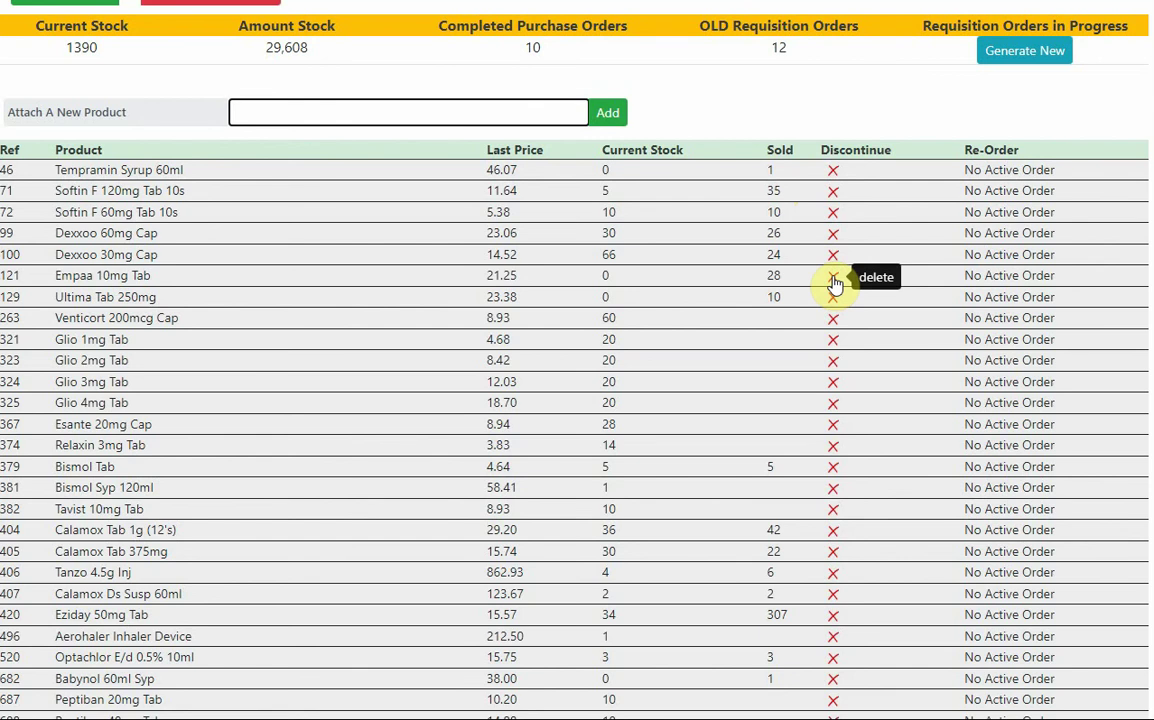
pyautogui.scroll(2, 838, 278)
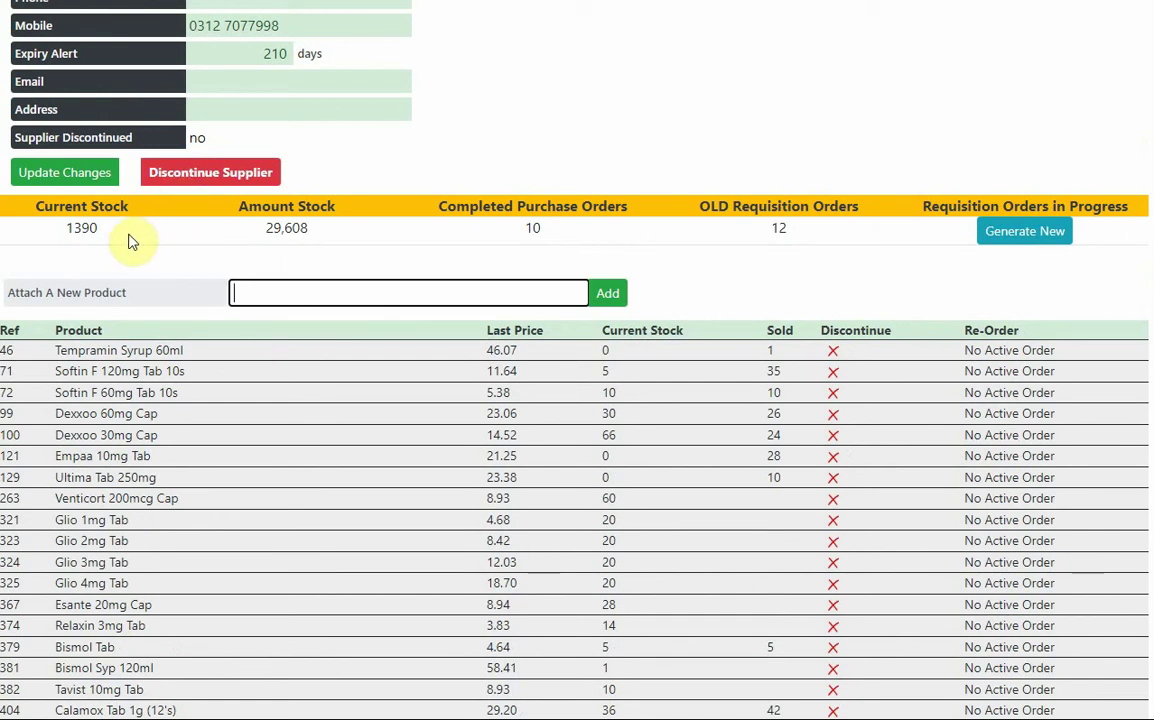
# Examine BMC (A)'s current stock, stock amount and completed purchase orders
pyautogui.click(89, 228)
pyautogui.doubleClick(89, 228)
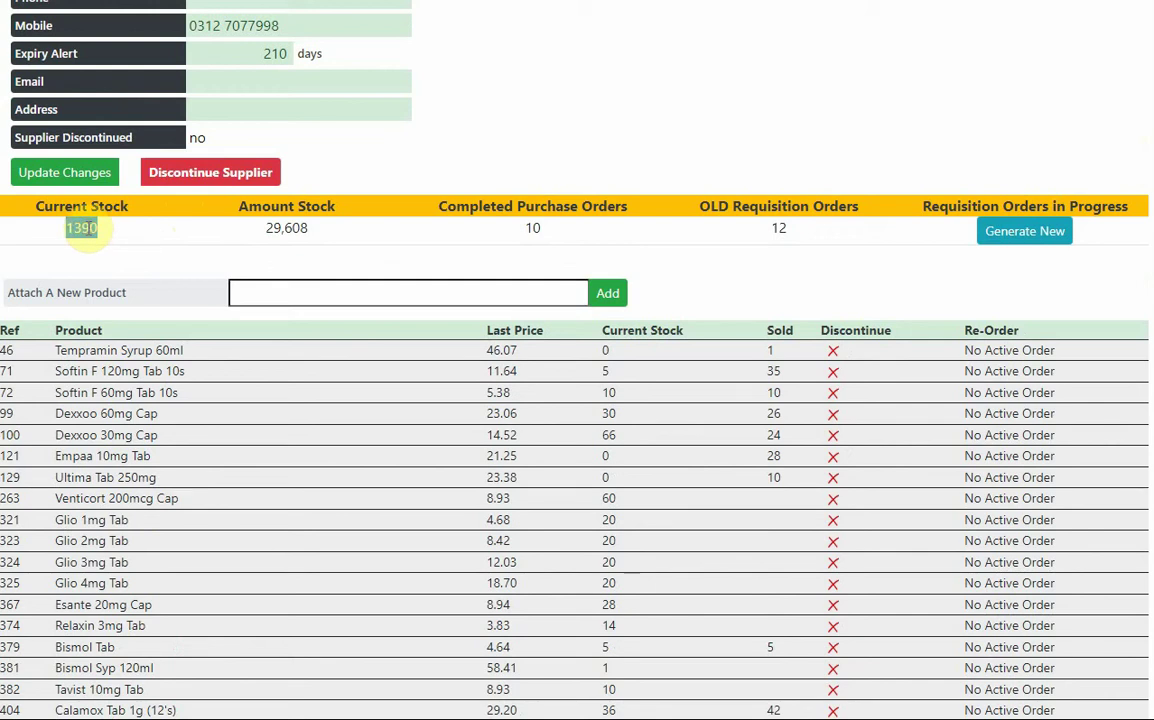
pyautogui.click(288, 228)
pyautogui.doubleClick(285, 228)
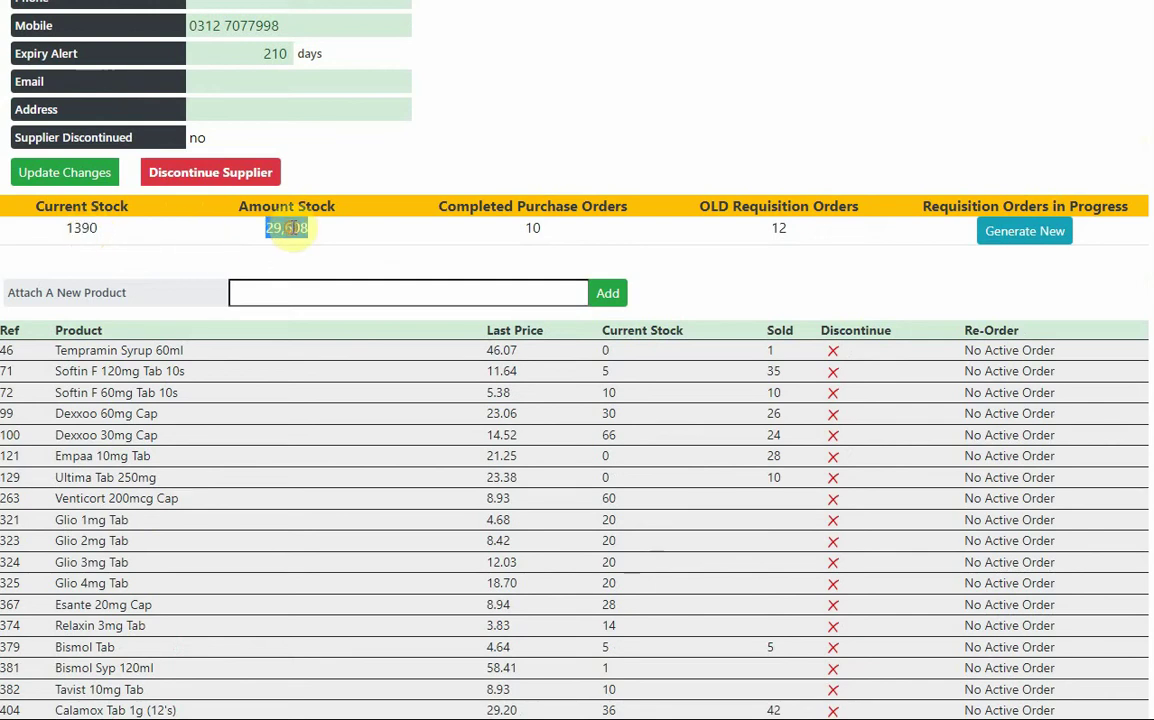
pyautogui.click(538, 231)
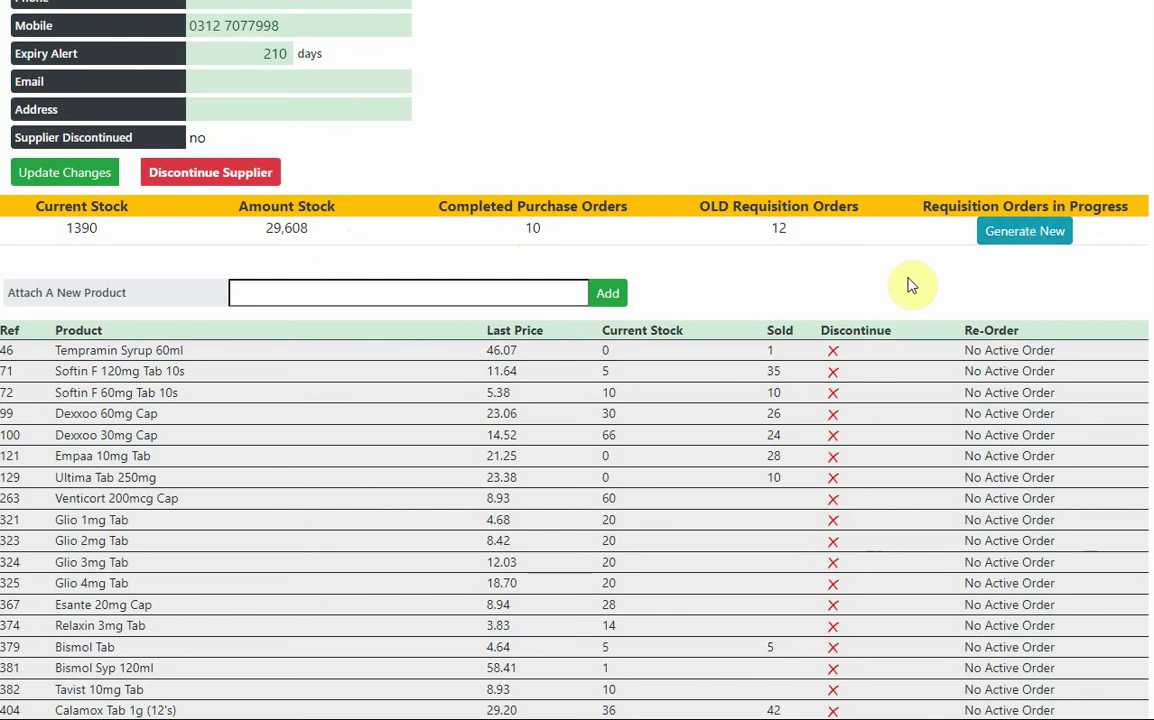
# Generate a new requisition order for BMC (A) and open that order
pyautogui.scroll(3, 911, 286)
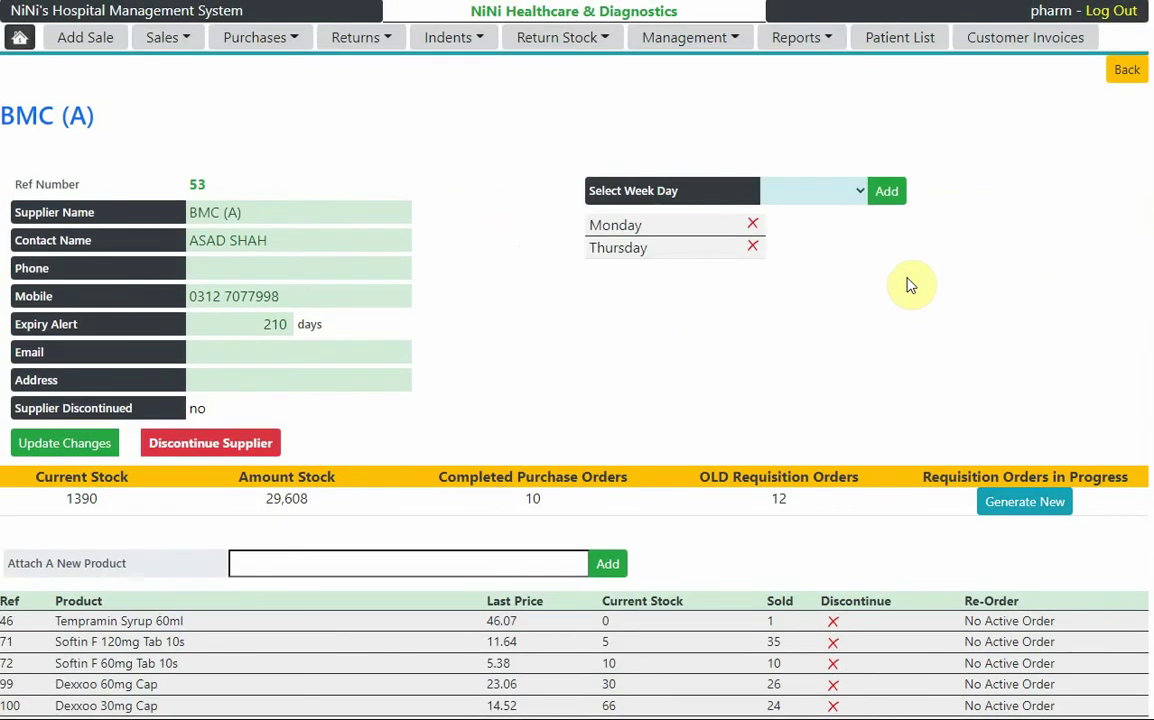
pyautogui.scroll(-3, 911, 286)
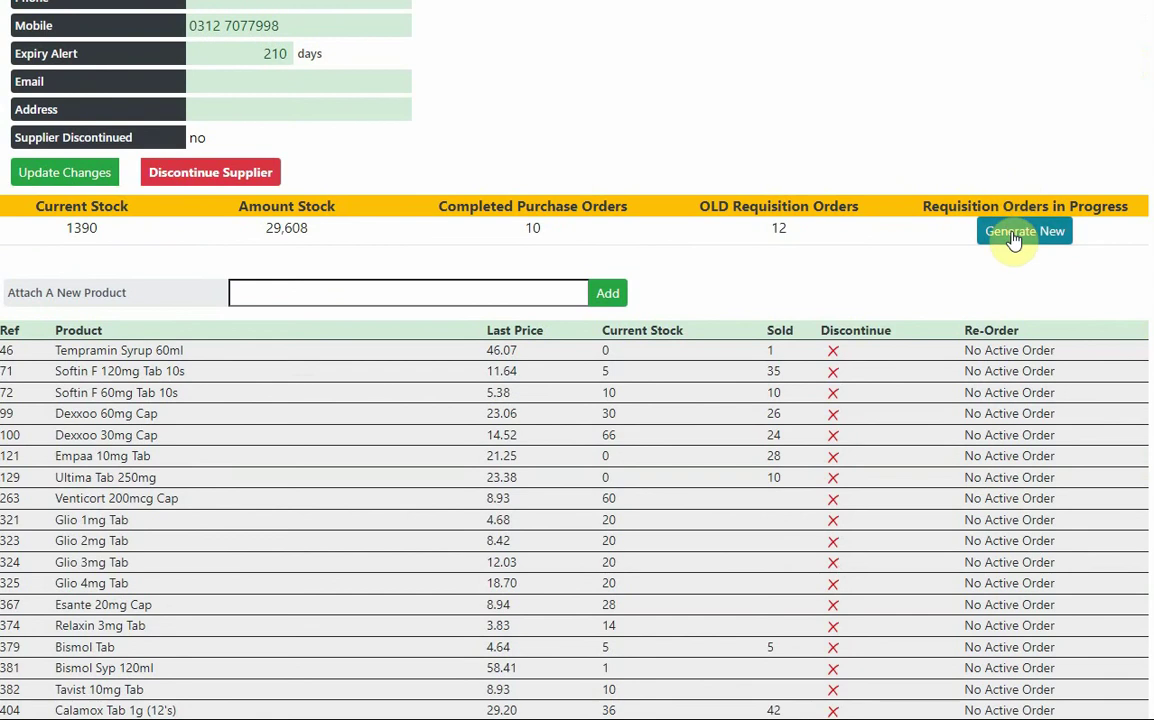
pyautogui.click(1014, 238)
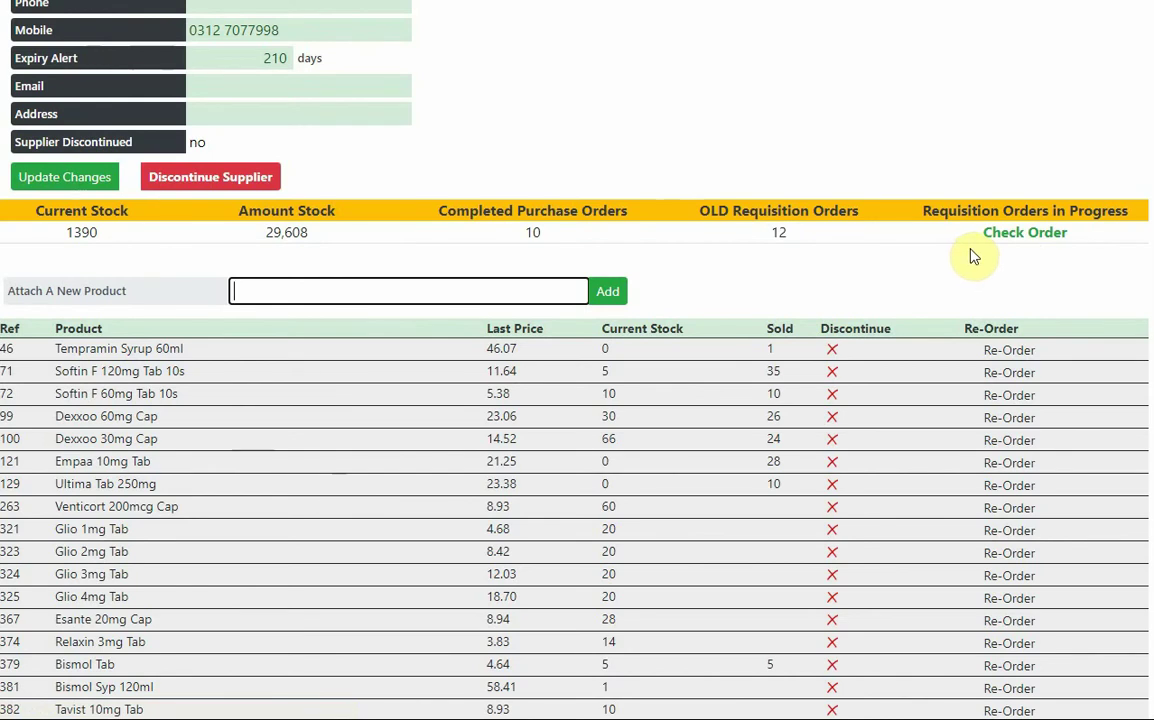
pyautogui.click(1027, 240)
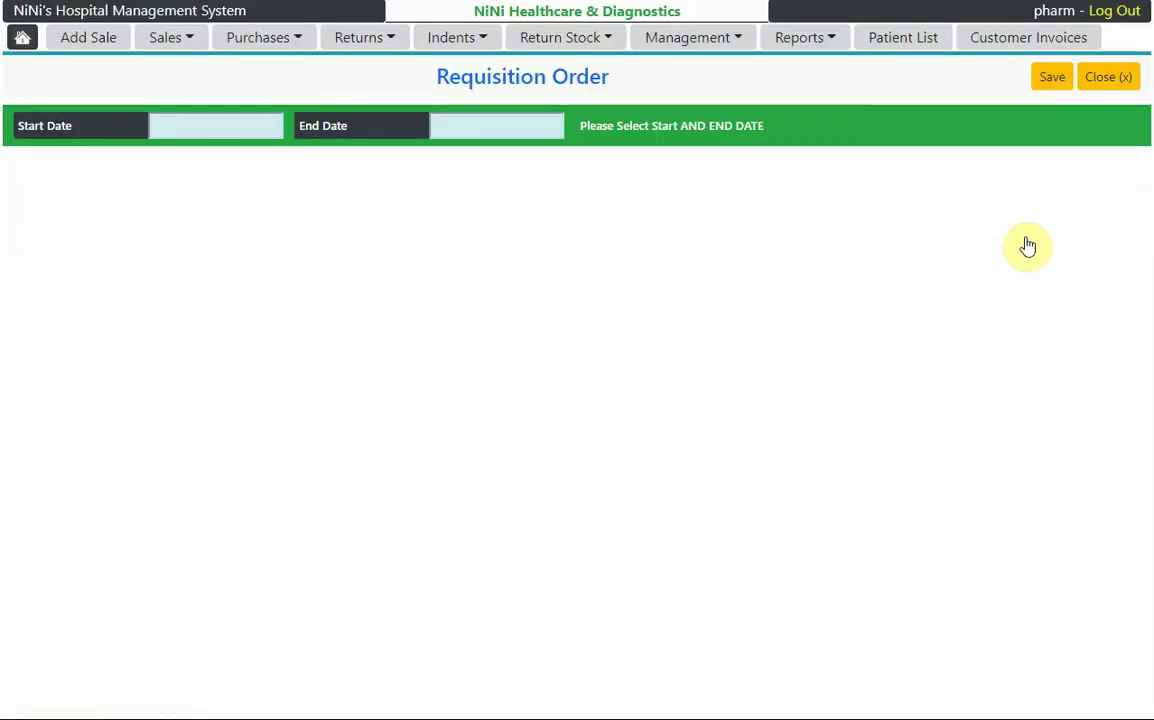
# Set the requisition order's start date to 01-10-2021 and end date to 26-05-2022, and save them
pyautogui.click(216, 135)
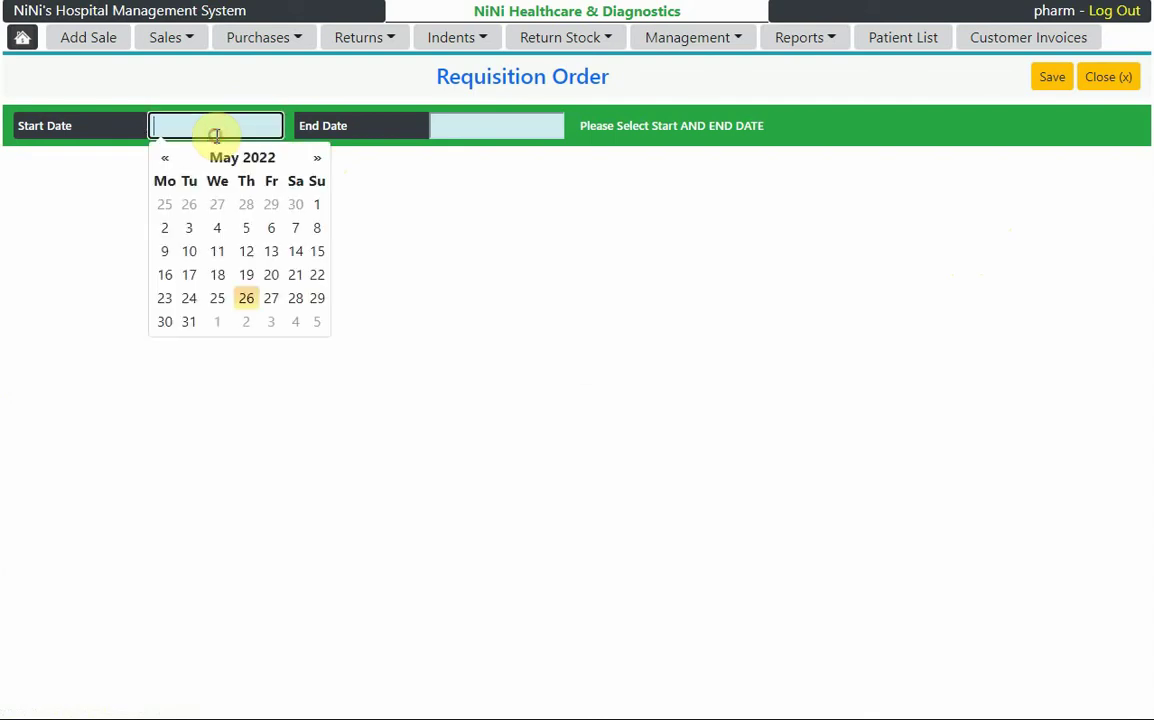
pyautogui.click(167, 158)
pyautogui.click(167, 158)
pyautogui.click(167, 158)
pyautogui.click(167, 158)
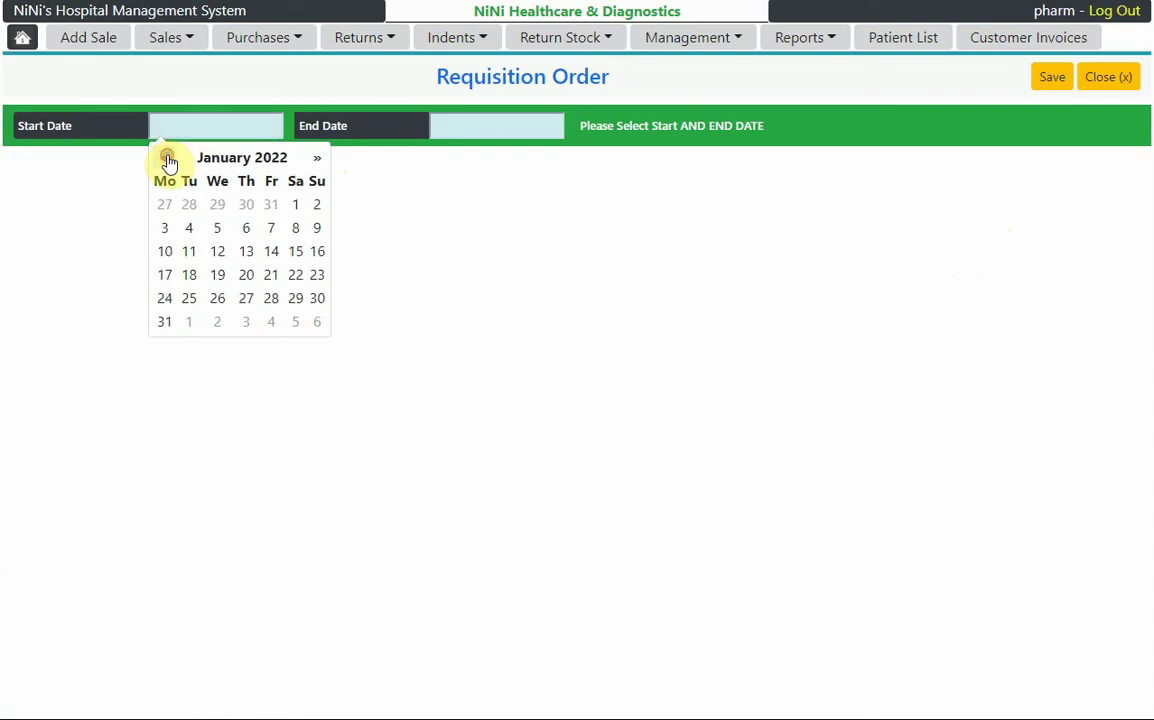
pyautogui.click(167, 158)
pyautogui.click(167, 158)
pyautogui.click(167, 158)
pyautogui.click(271, 204)
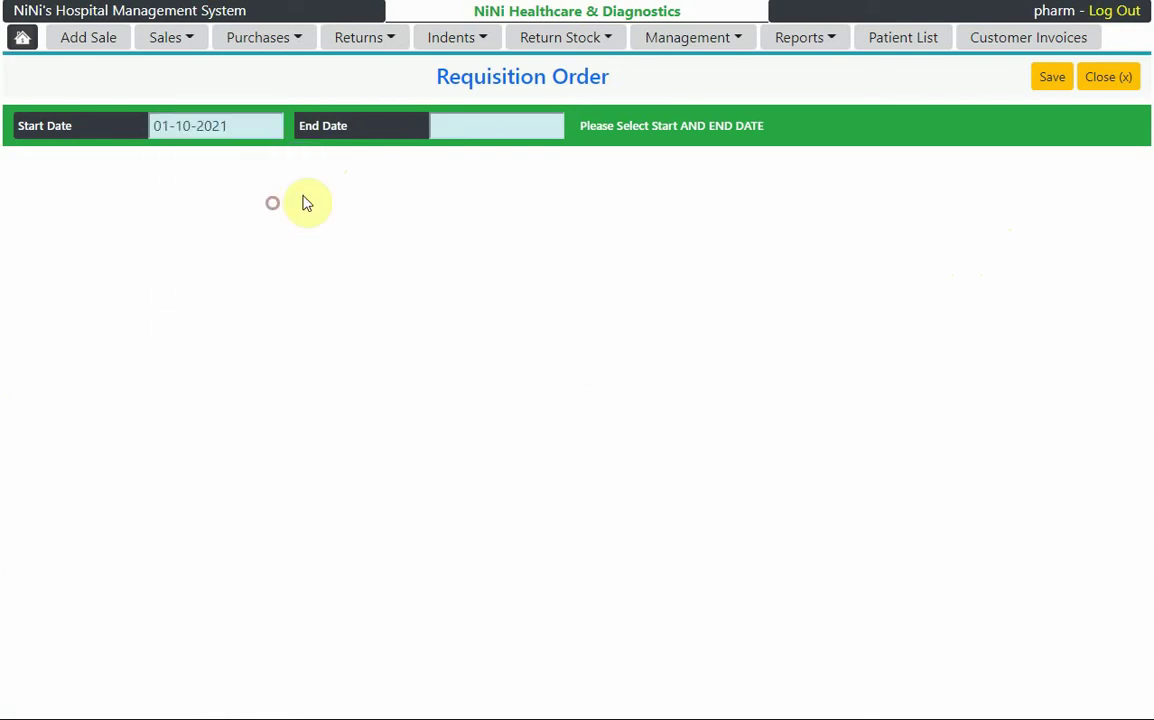
pyautogui.click(487, 124)
pyautogui.click(527, 299)
pyautogui.click(1043, 80)
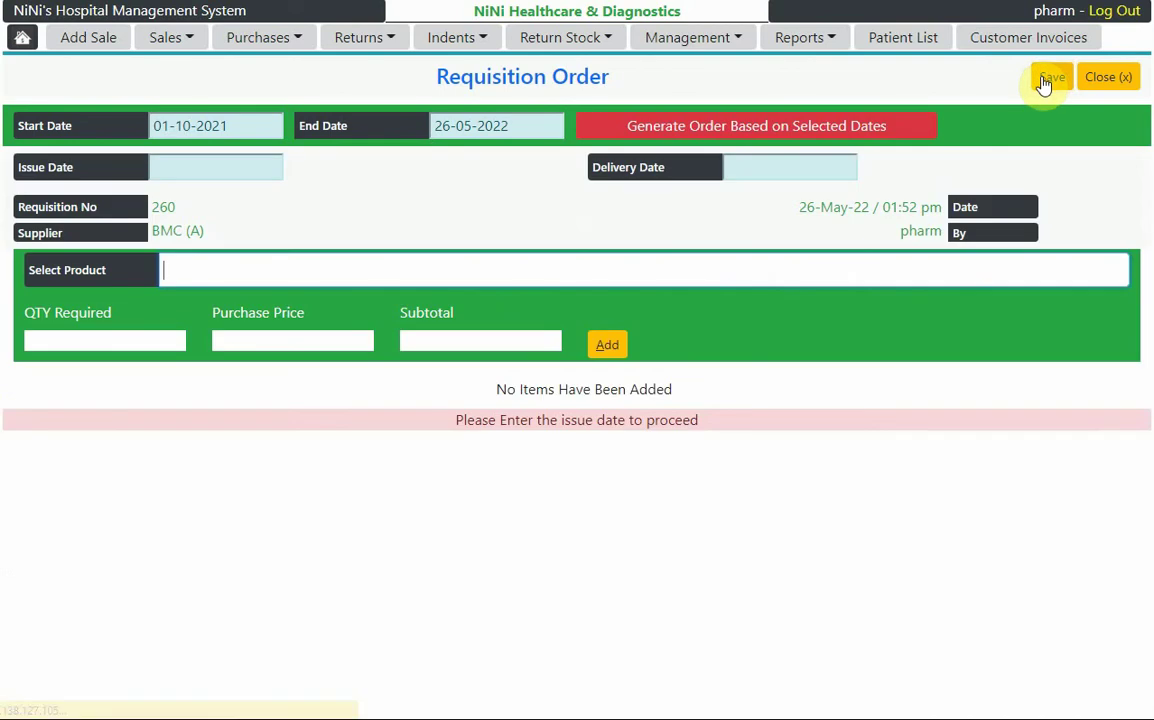
# Set the issue date to 26-05-2022 and delivery date to 29-05-2022, and generate the order from the selected dates
pyautogui.click(187, 166)
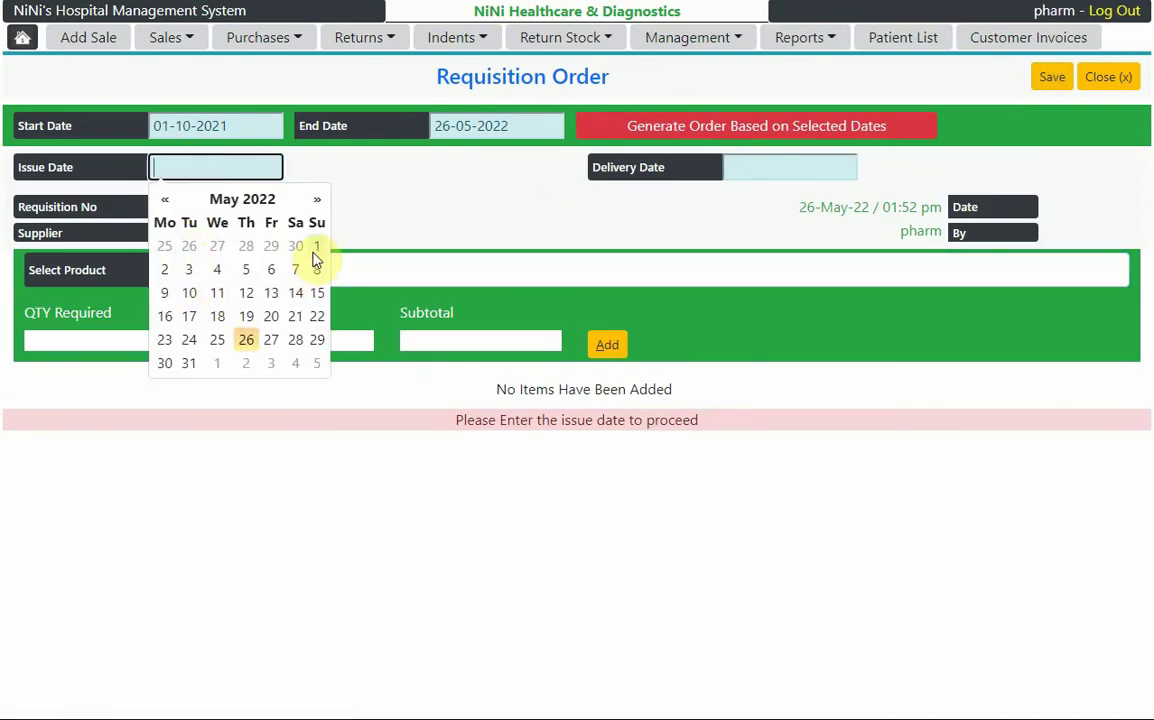
pyautogui.click(246, 339)
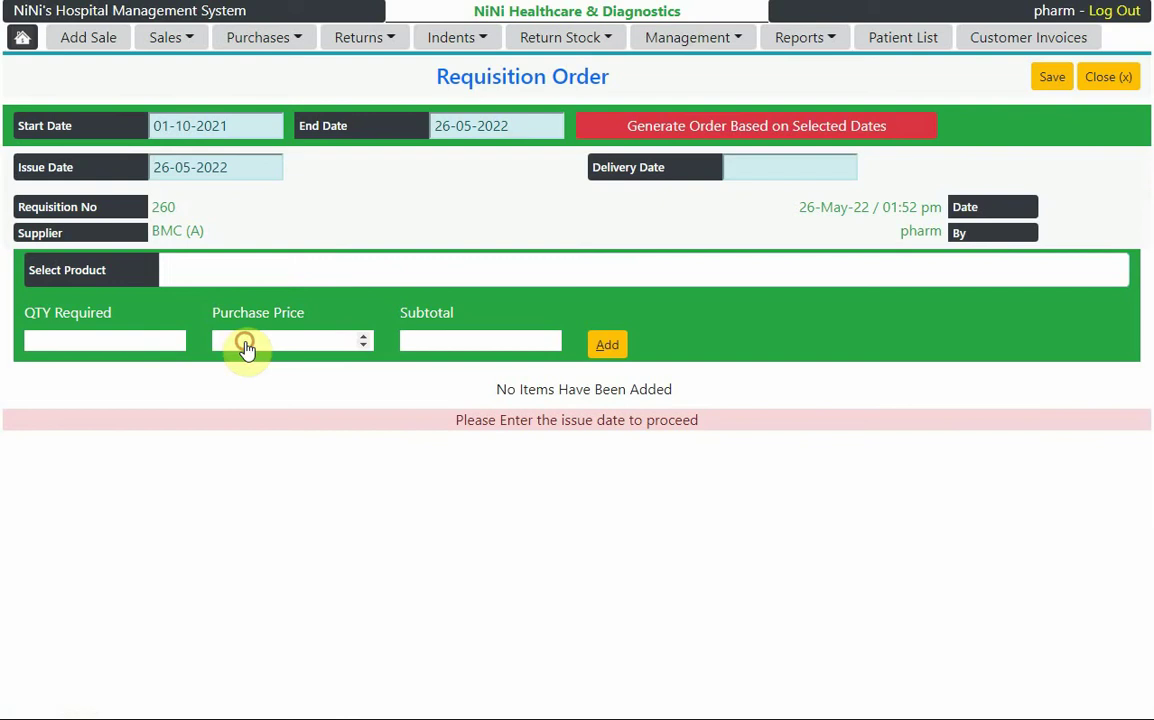
pyautogui.click(786, 167)
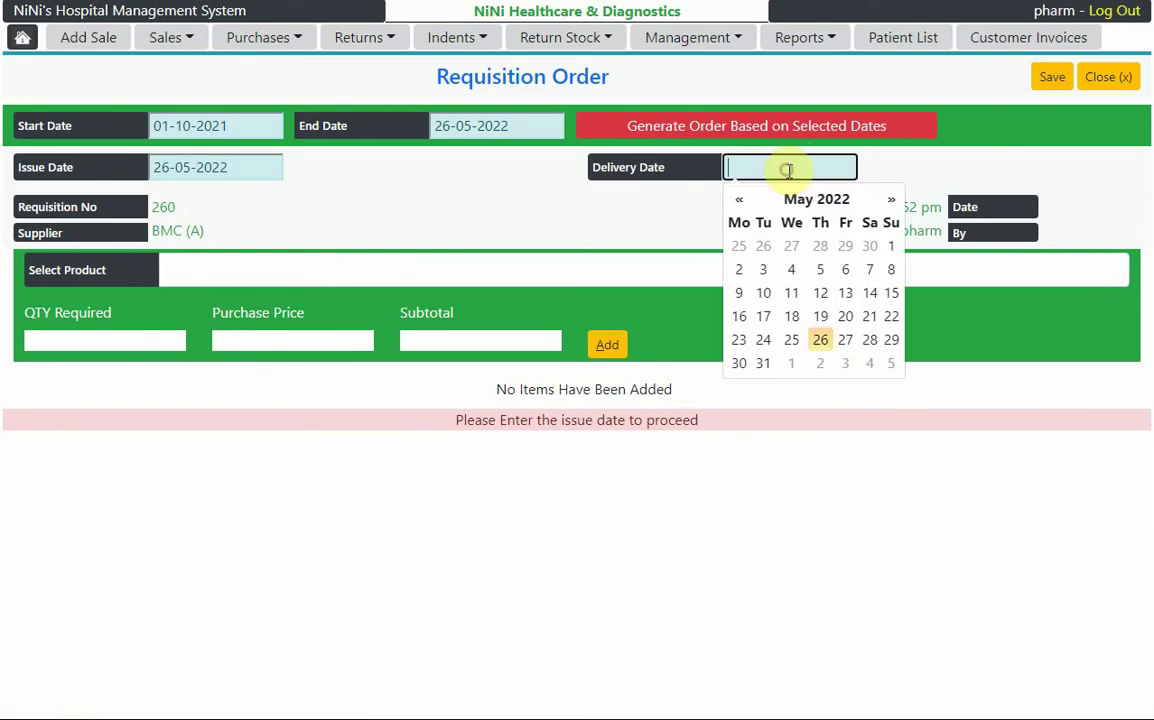
pyautogui.click(889, 341)
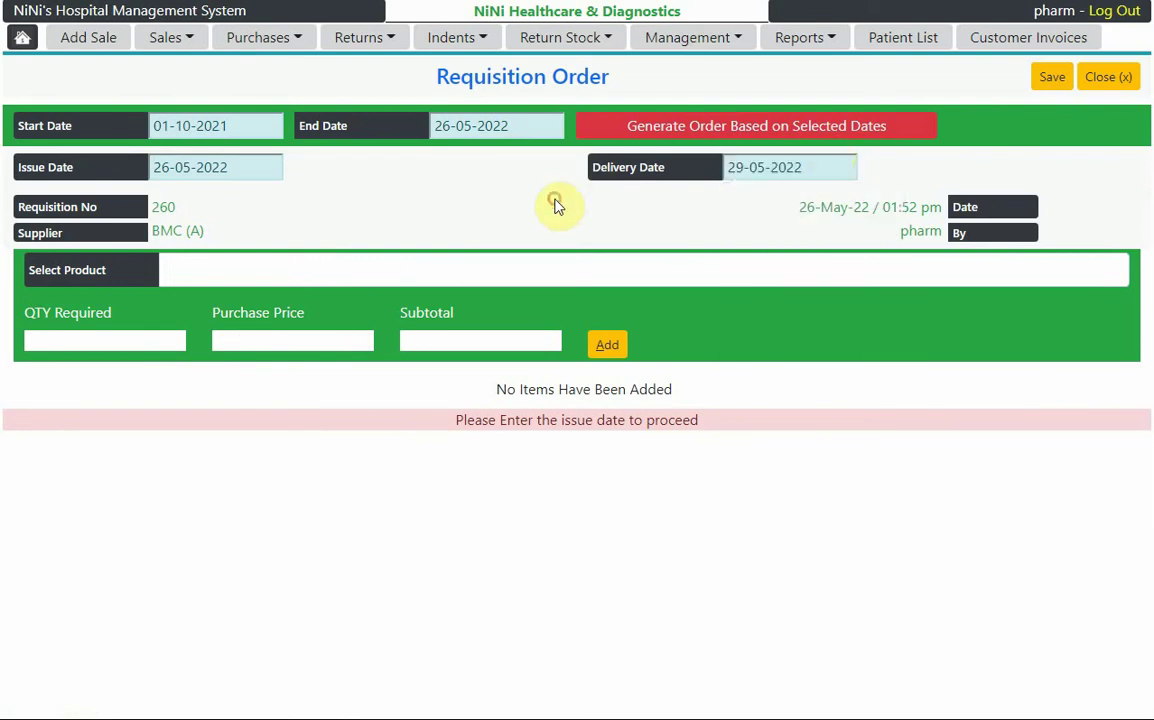
pyautogui.click(808, 137)
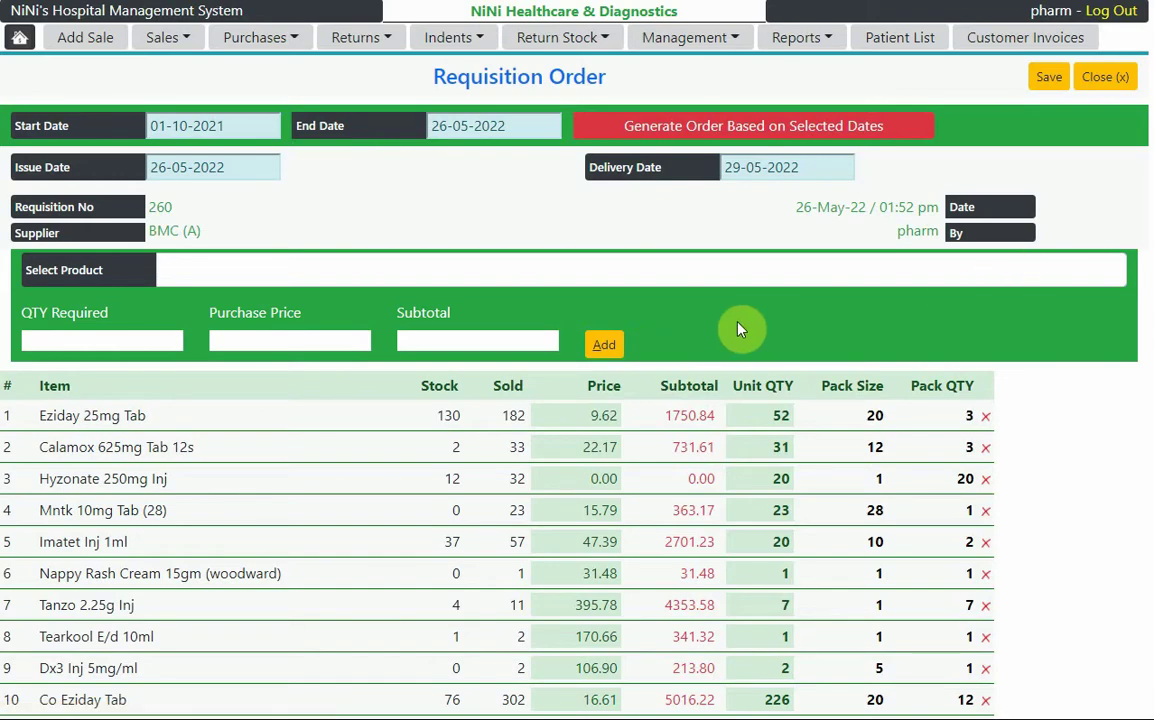
# Review the generated BMC (A) order items and set the unit quantity of Eziday 25mg Tab to 100
pyautogui.scroll(-7, 745, 322)
pyautogui.scroll(7, 744, 320)
pyautogui.scroll(-6, 1107, 445)
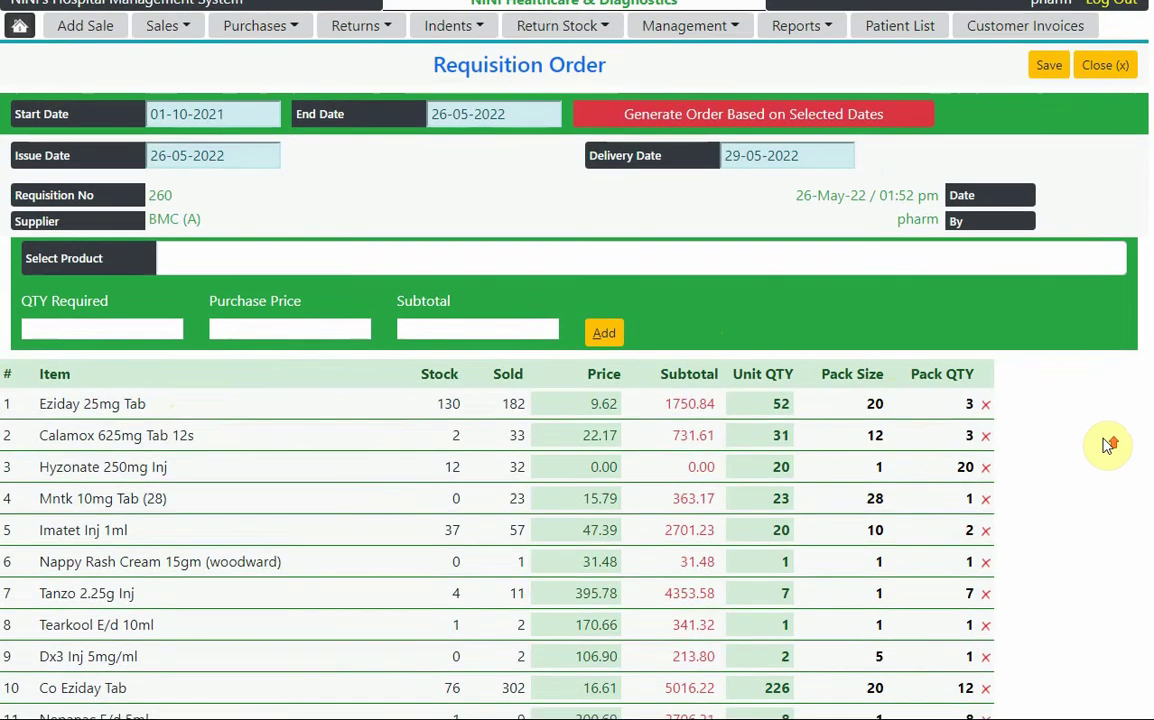
pyautogui.scroll(6, 1108, 443)
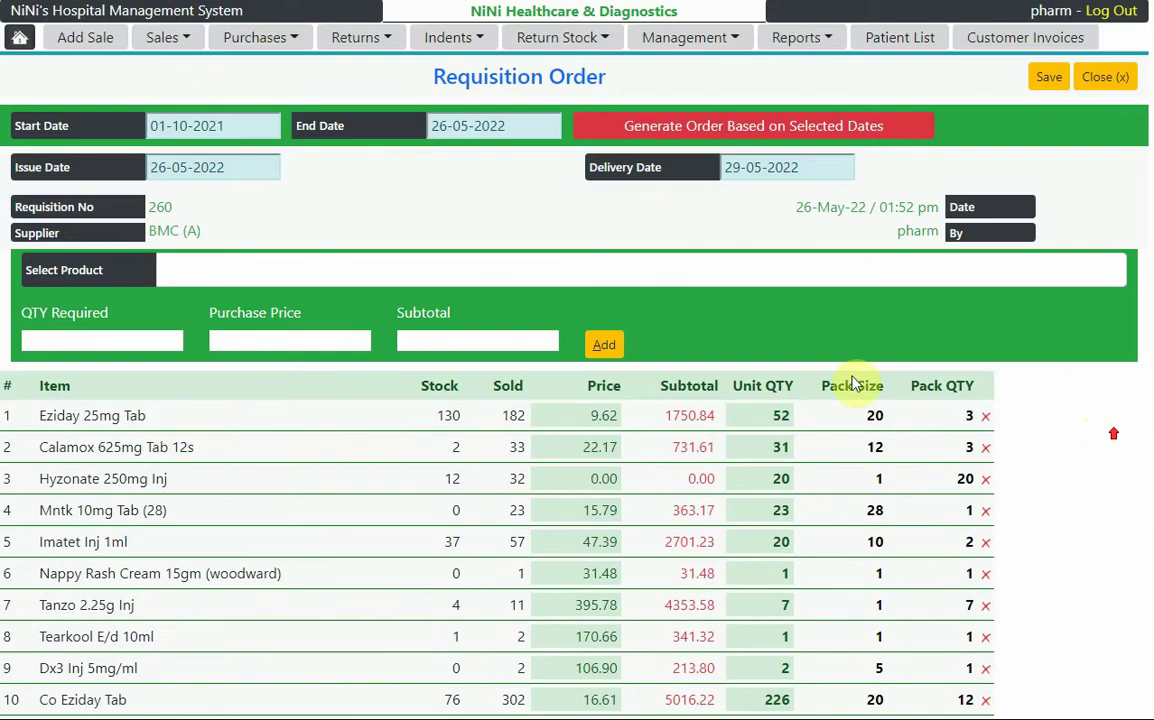
pyautogui.doubleClick(763, 416)
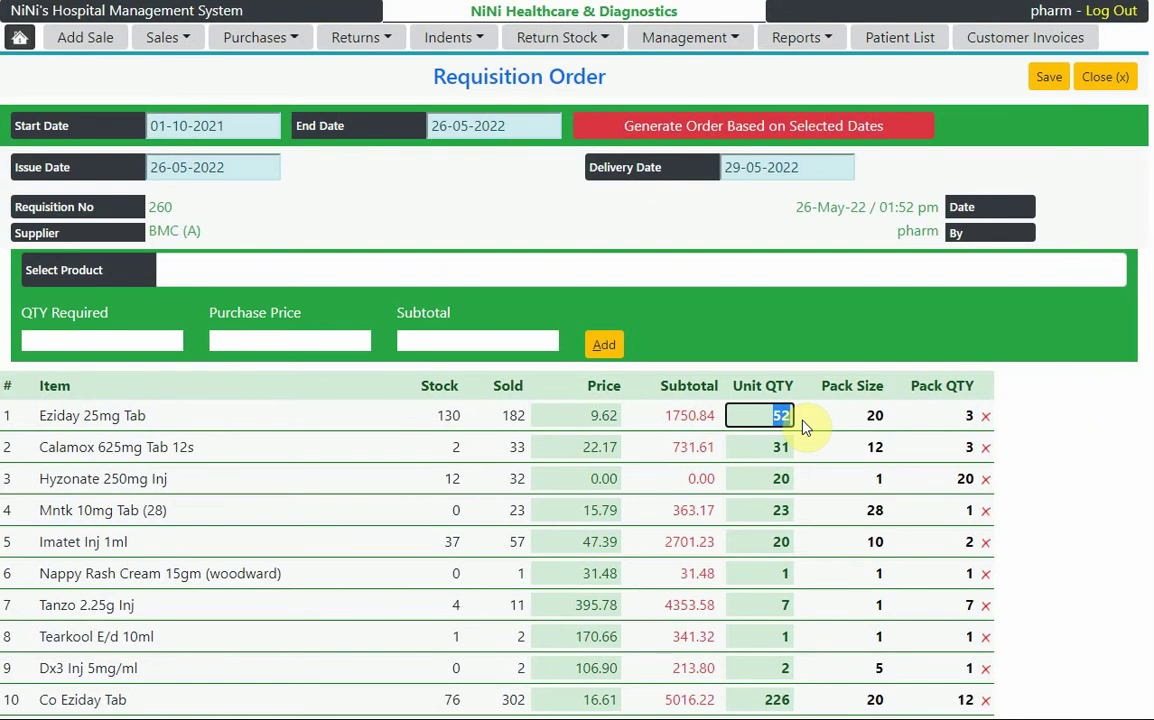
pyautogui.write('100')
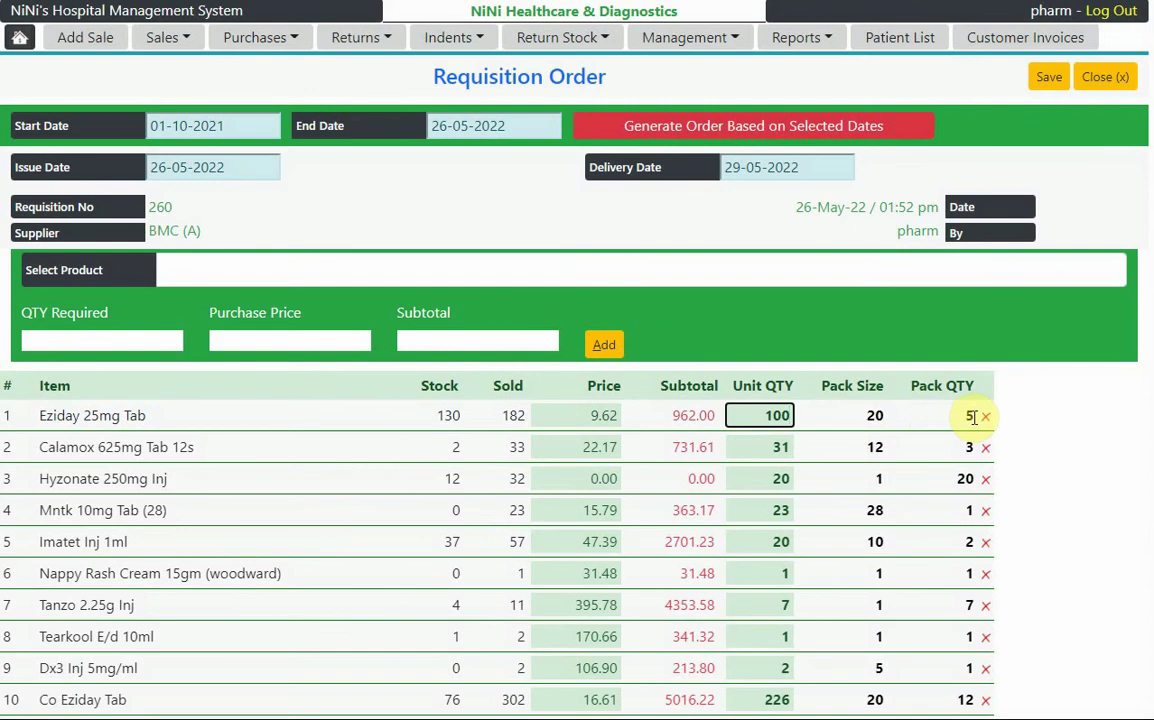
pyautogui.click(781, 446)
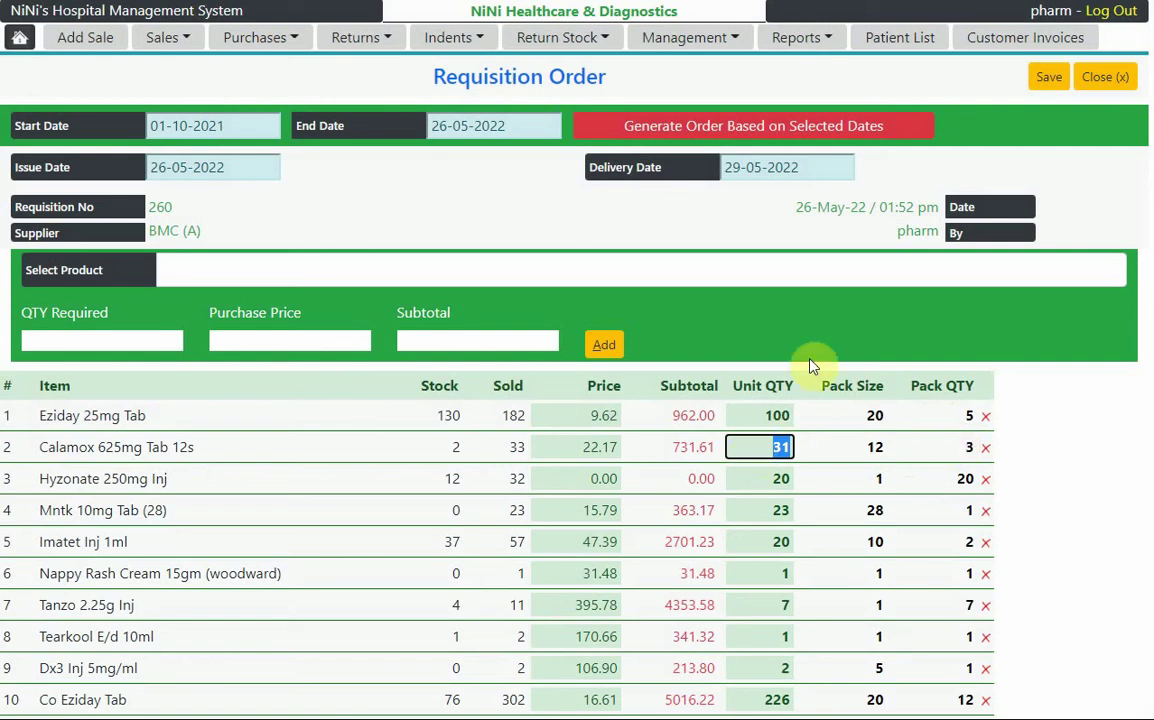
# Open UDL (ABBOT) from the Monday suppliers and generate and open a new requisition order for it
pyautogui.click(681, 40)
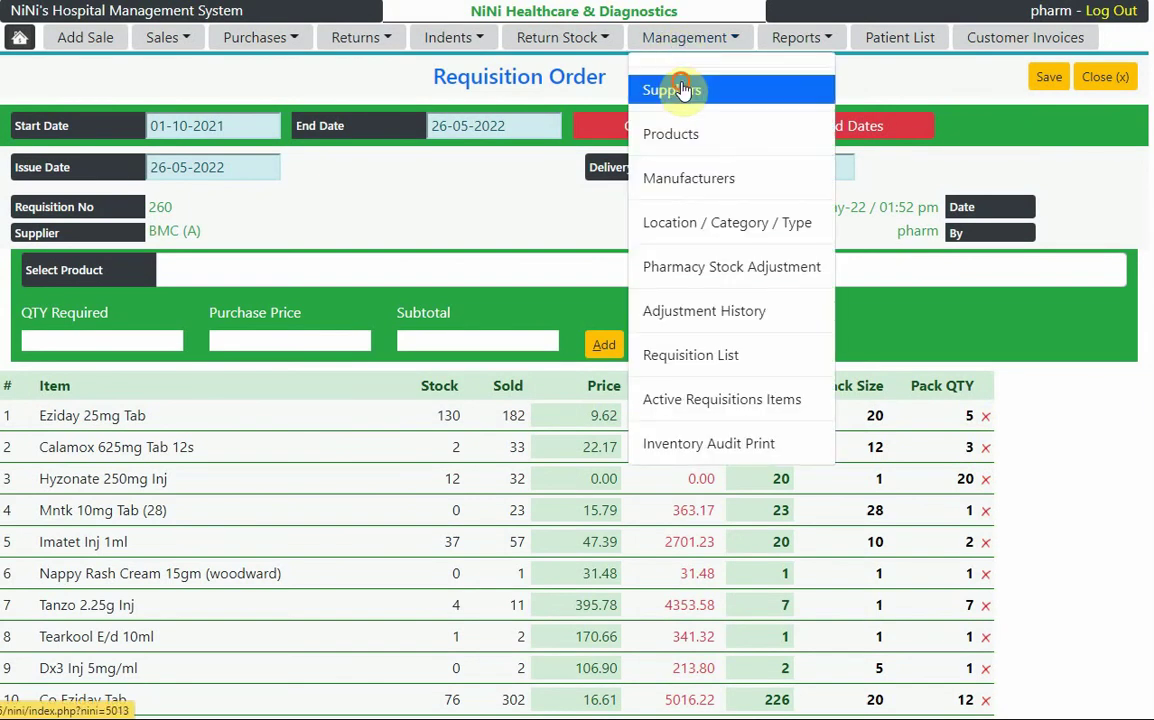
pyautogui.click(683, 90)
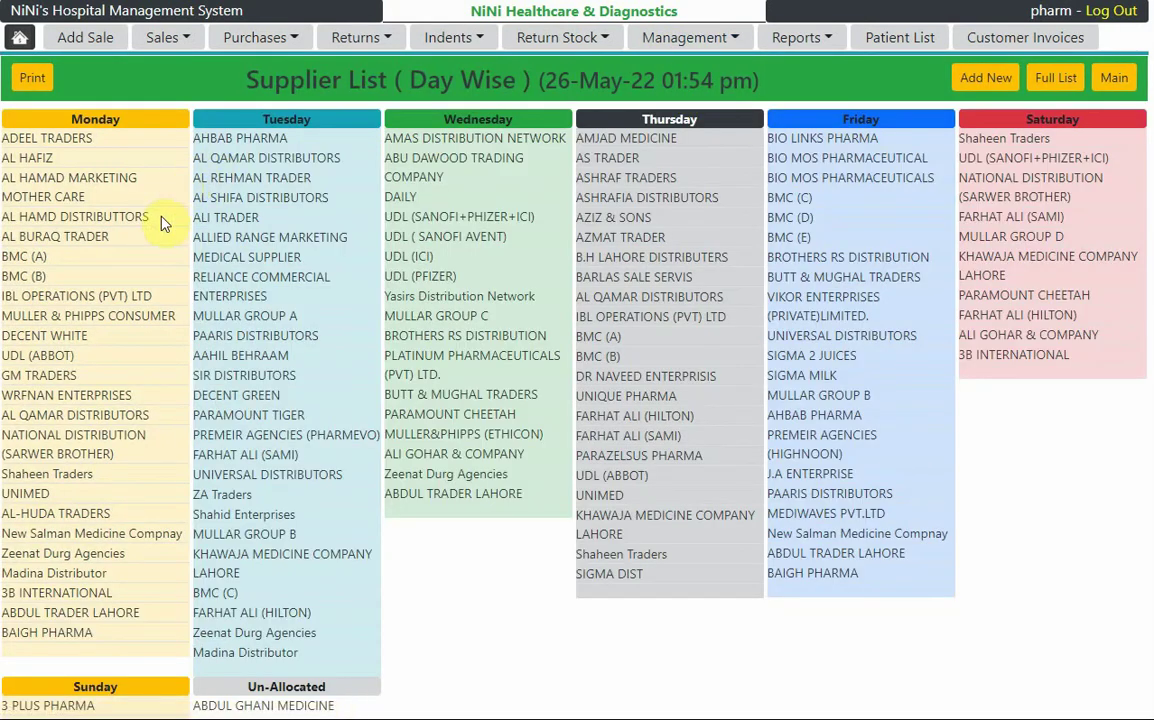
pyautogui.click(41, 358)
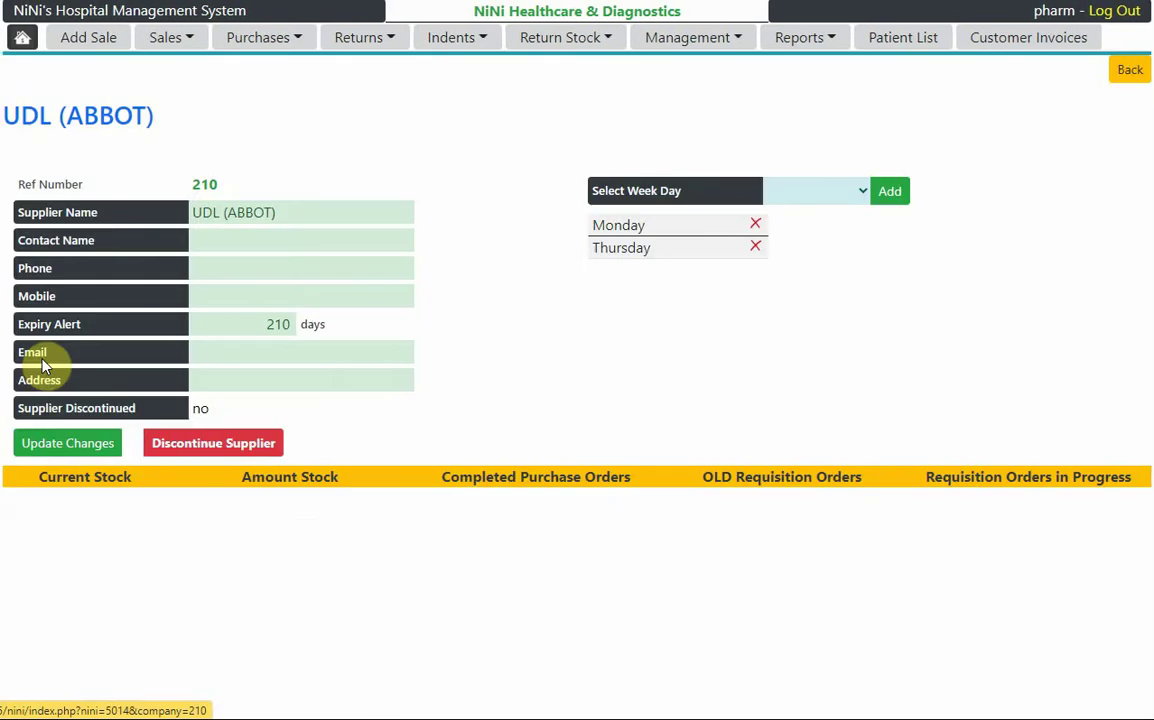
pyautogui.scroll(-2, 746, 443)
pyautogui.scroll(-1, 745, 443)
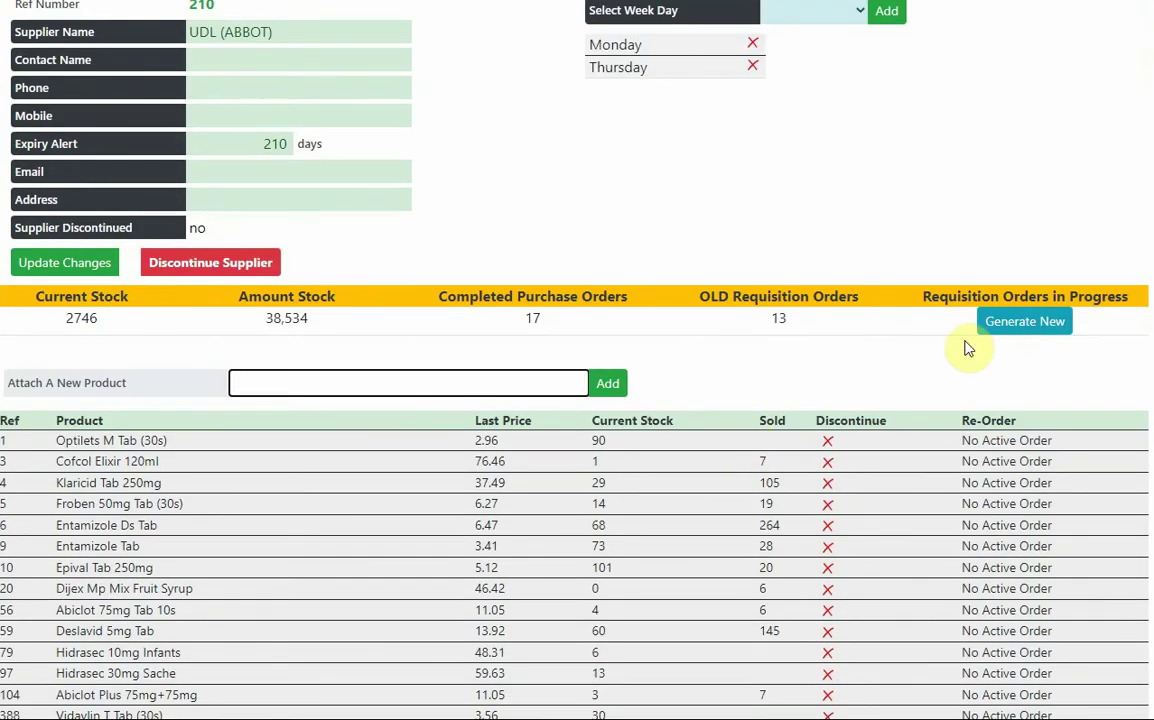
pyautogui.click(1000, 322)
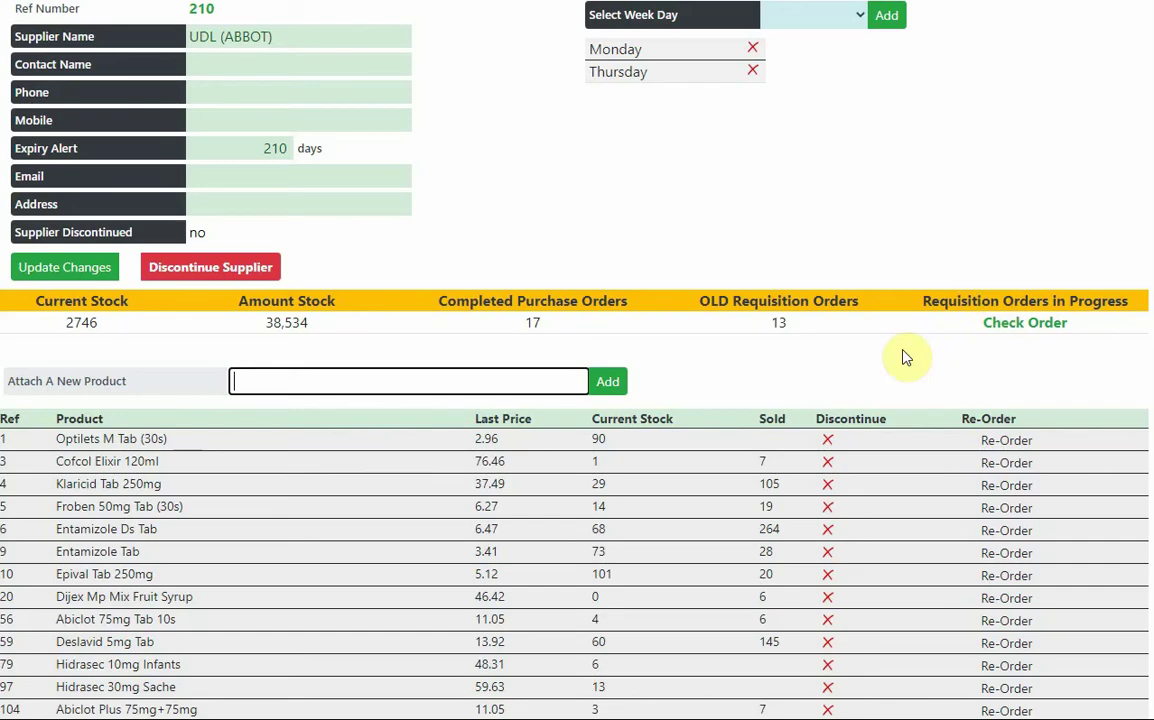
pyautogui.click(1010, 330)
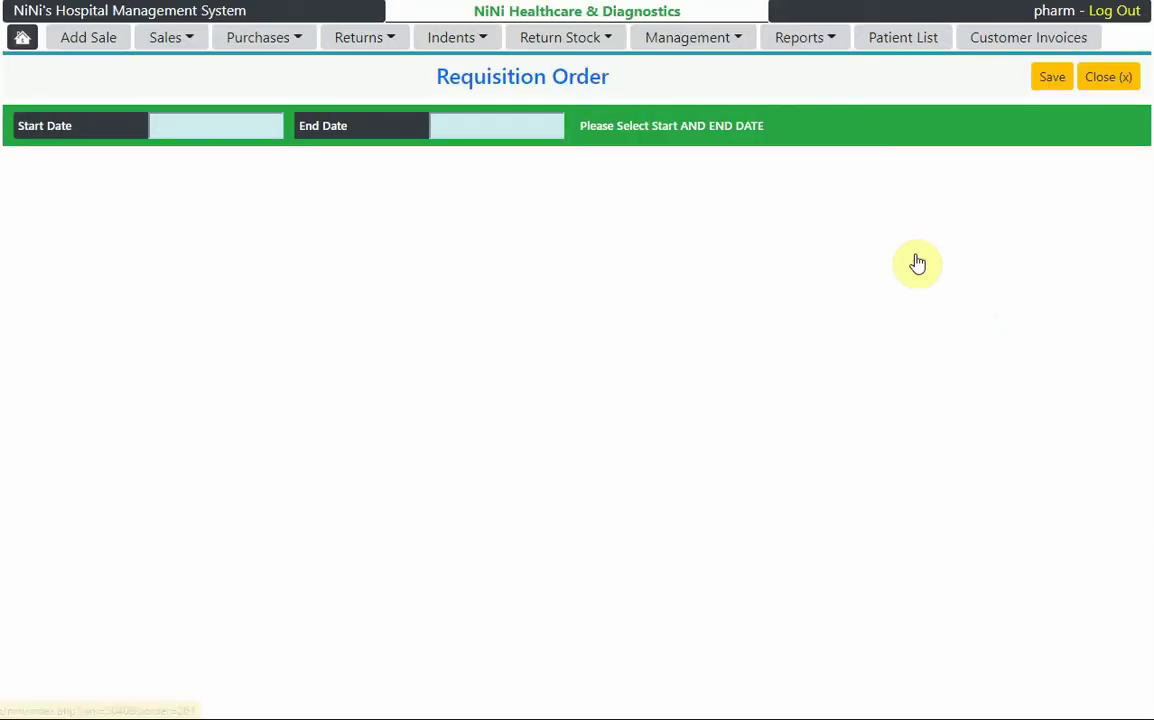
# Save the order period 01-05-2022 to 26-05-2022 and generate the UDL (ABBOT) order based on those dates
pyautogui.click(172, 134)
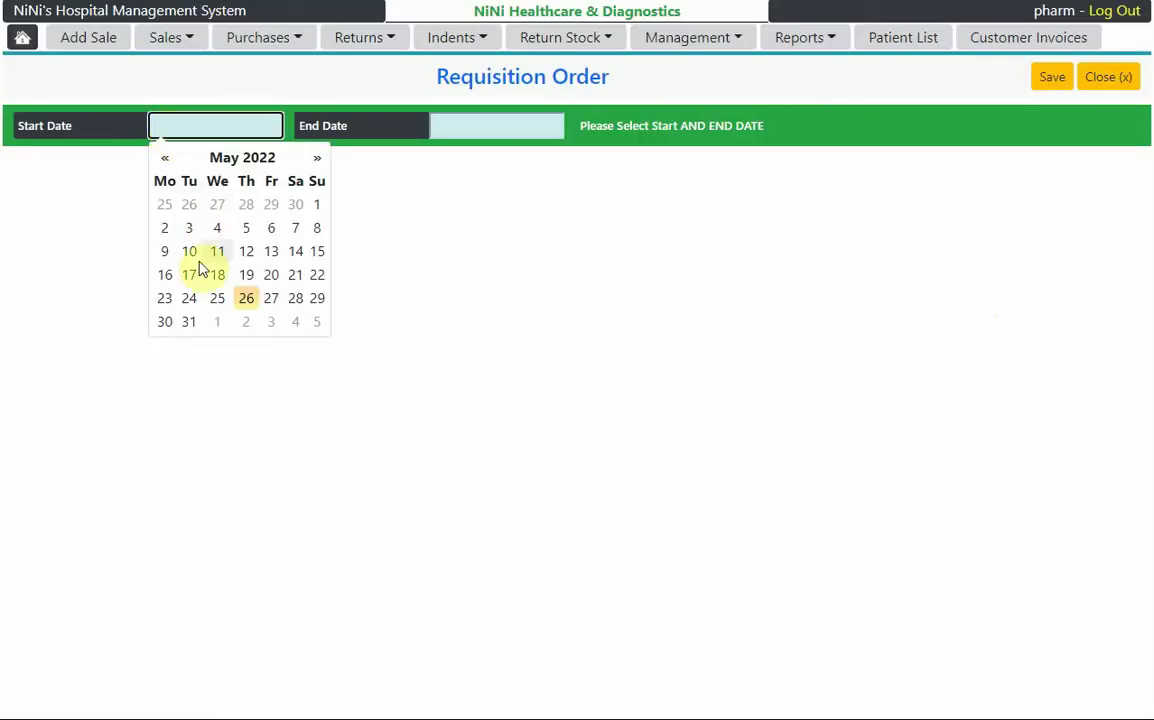
pyautogui.click(316, 204)
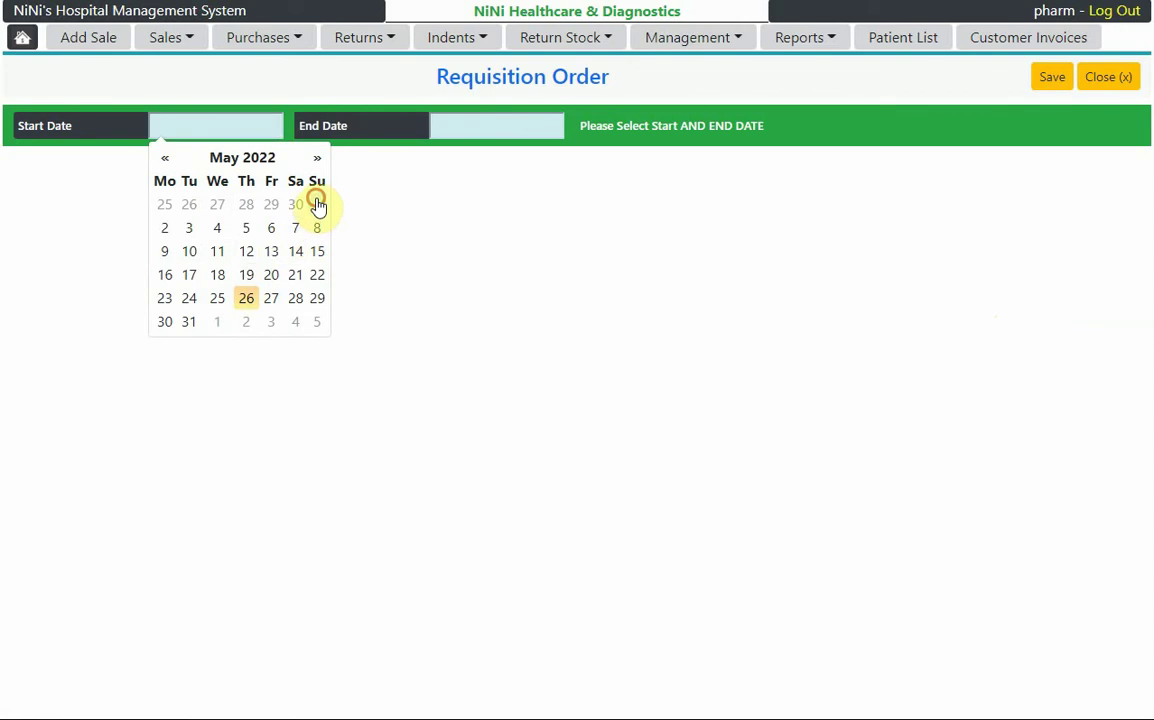
pyautogui.click(460, 127)
pyautogui.click(528, 298)
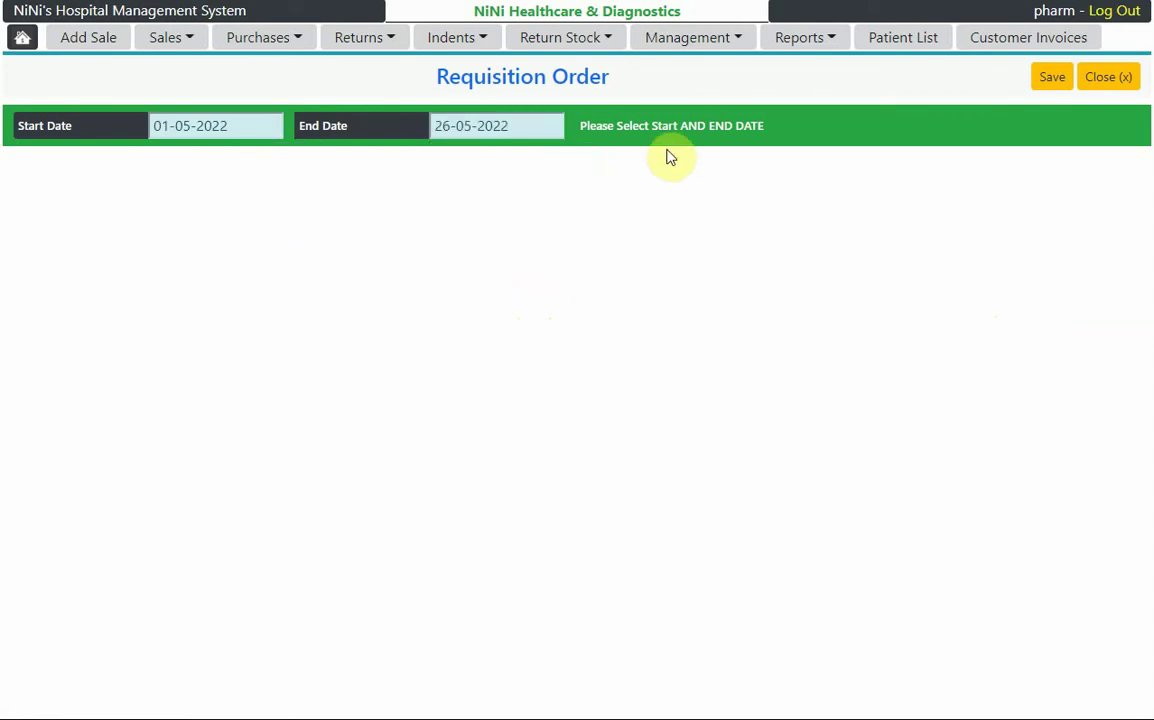
pyautogui.click(1055, 78)
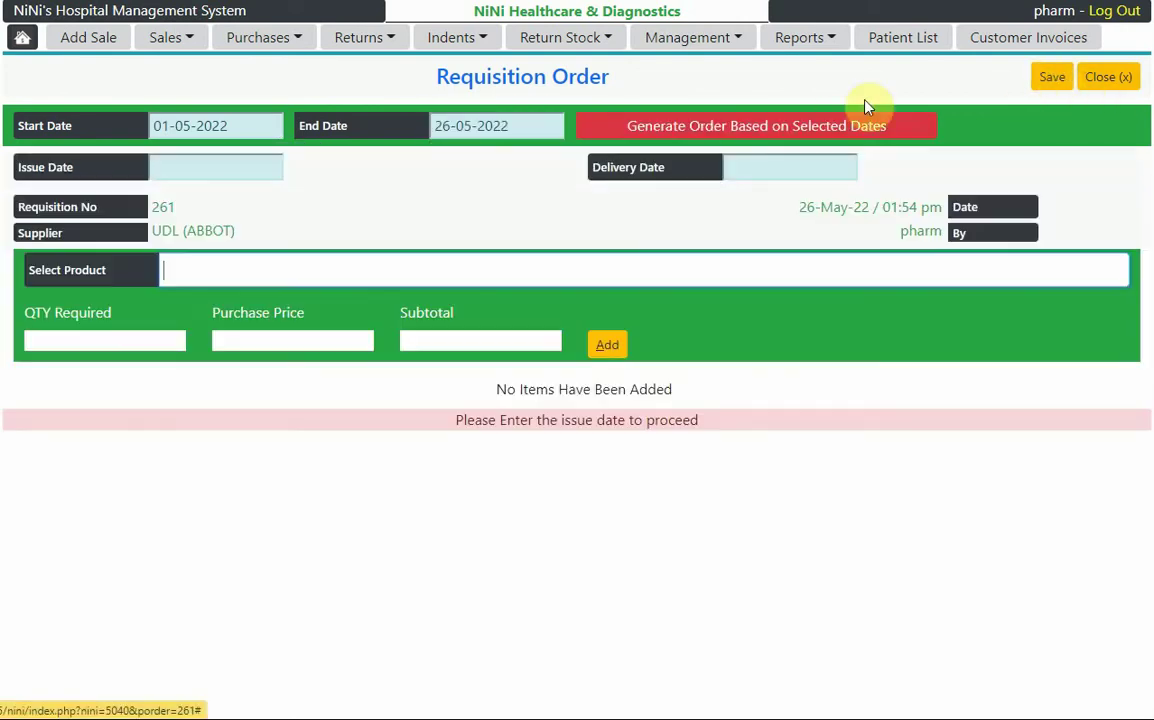
pyautogui.click(758, 128)
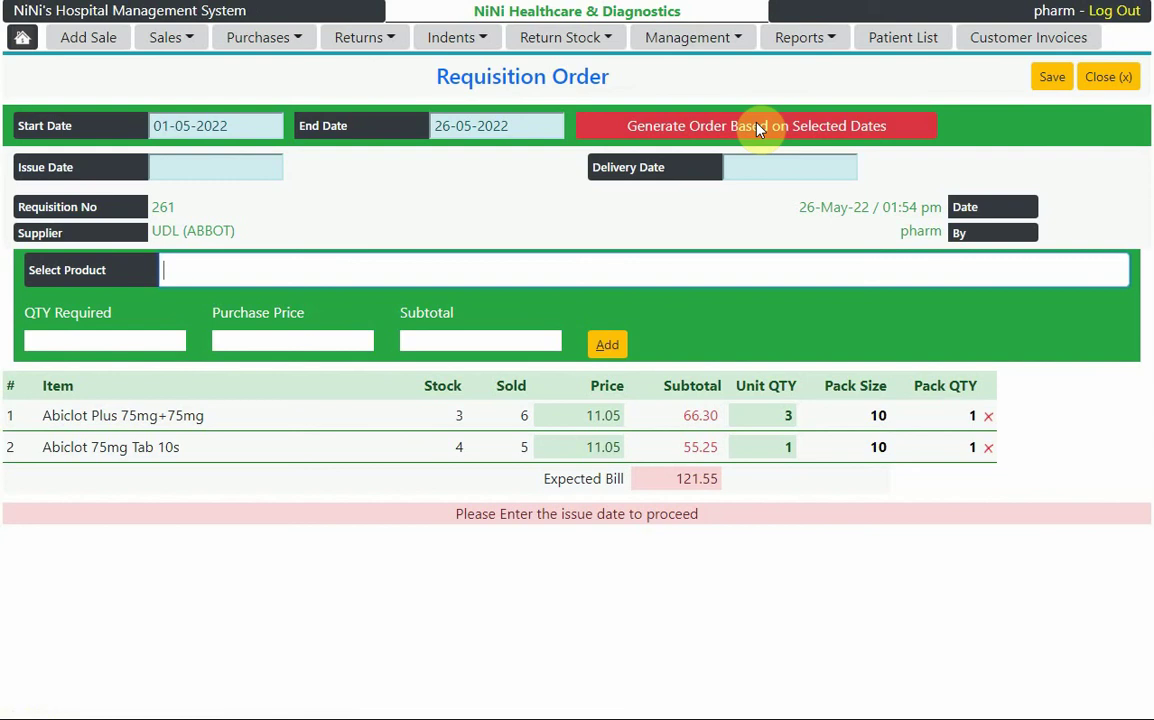
# Add the product A Cip 250mg Tab with a required quantity of 10 to the UDL (ABBOT) order
pyautogui.write('a')
pyautogui.press('Down')
pyautogui.press('Down')
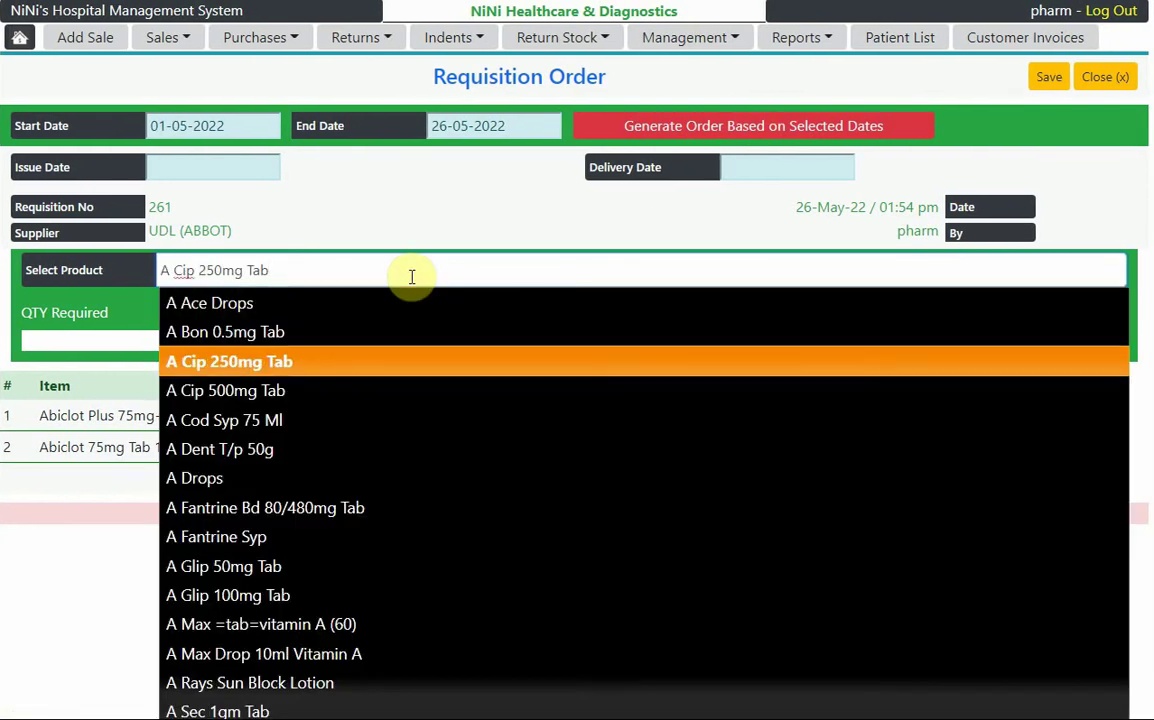
pyautogui.press('Return')
pyautogui.click(138, 352)
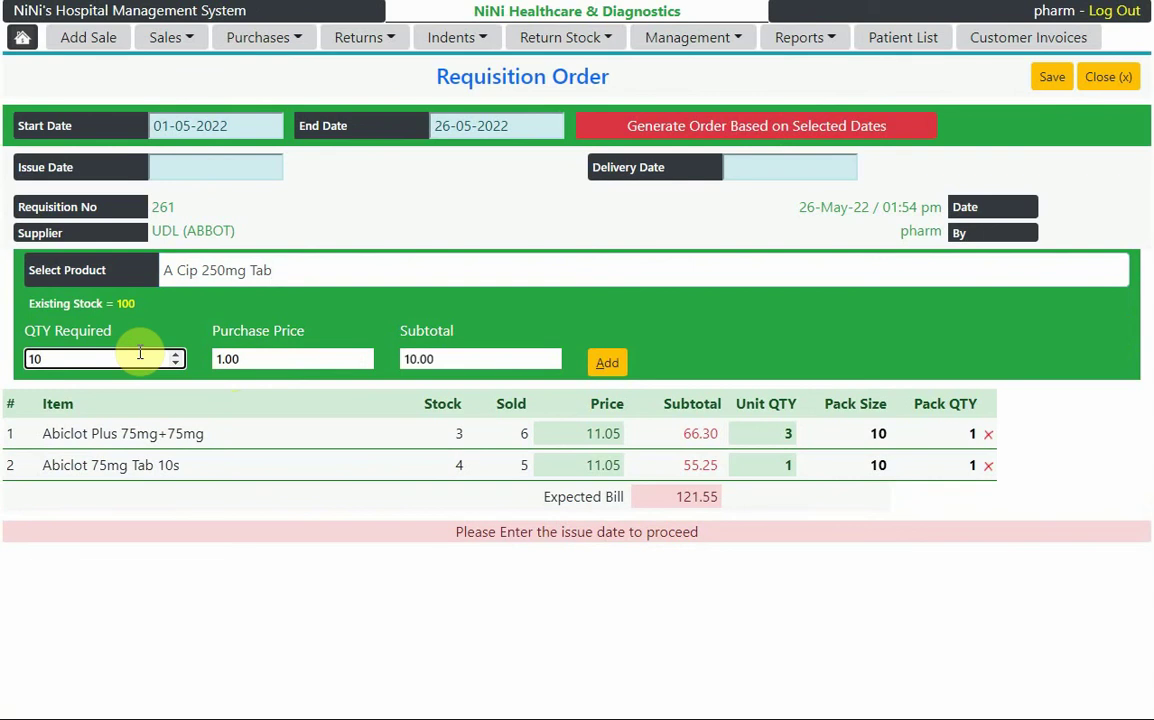
pyautogui.write('10')
pyautogui.click(612, 366)
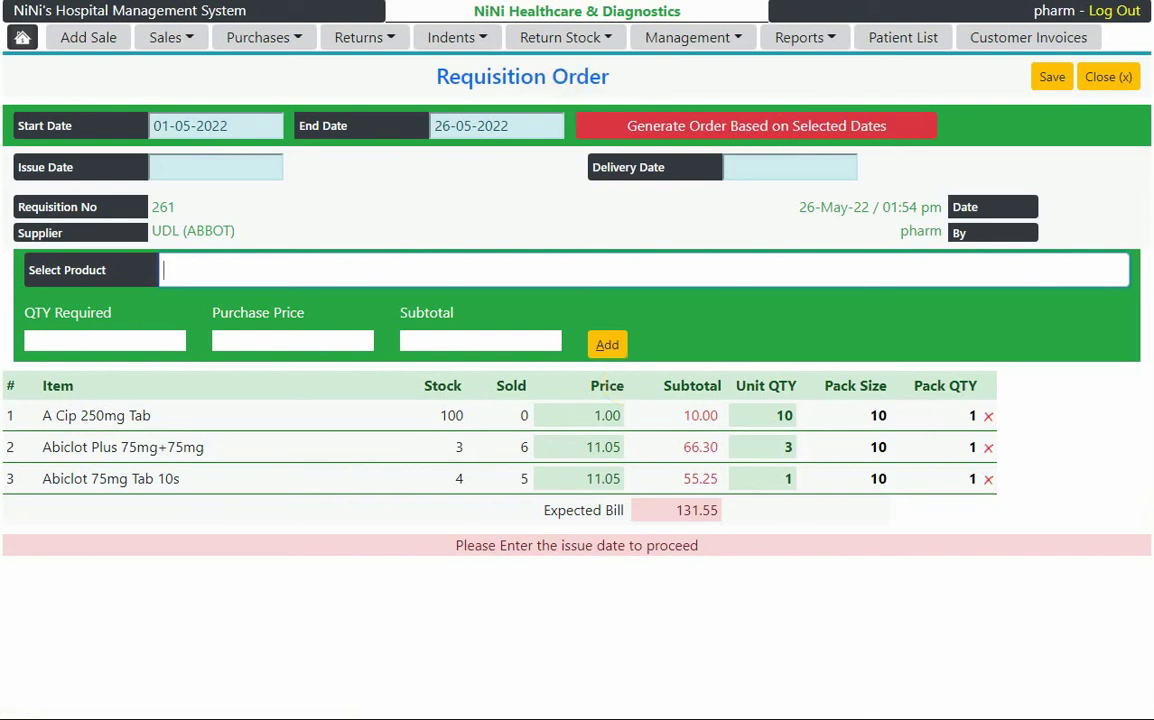
# Return to the UDL (ABBOT) product list and re-order Optilets M Tab (30s), Klaricid Tab 250mg, Arinac Fort Tab and Brufen Tab 200mg
pyautogui.click(729, 277)
pyautogui.click(624, 240)
pyautogui.scroll(-3, 650, 300)
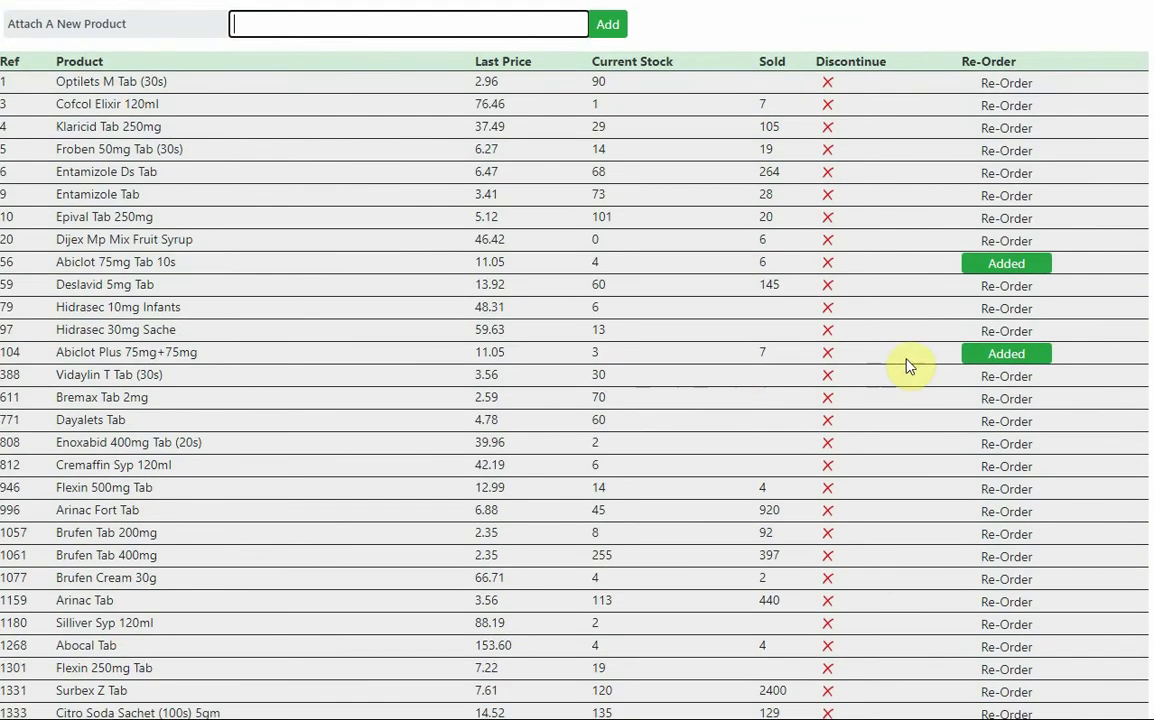
pyautogui.click(1007, 86)
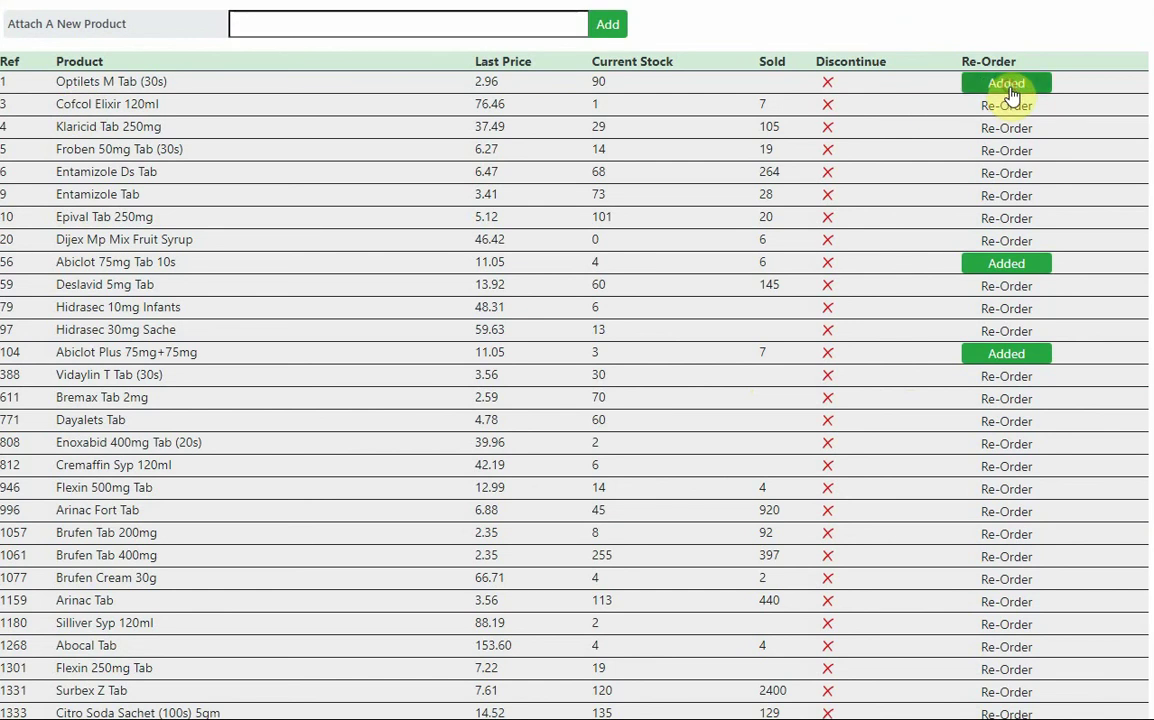
pyautogui.click(1009, 131)
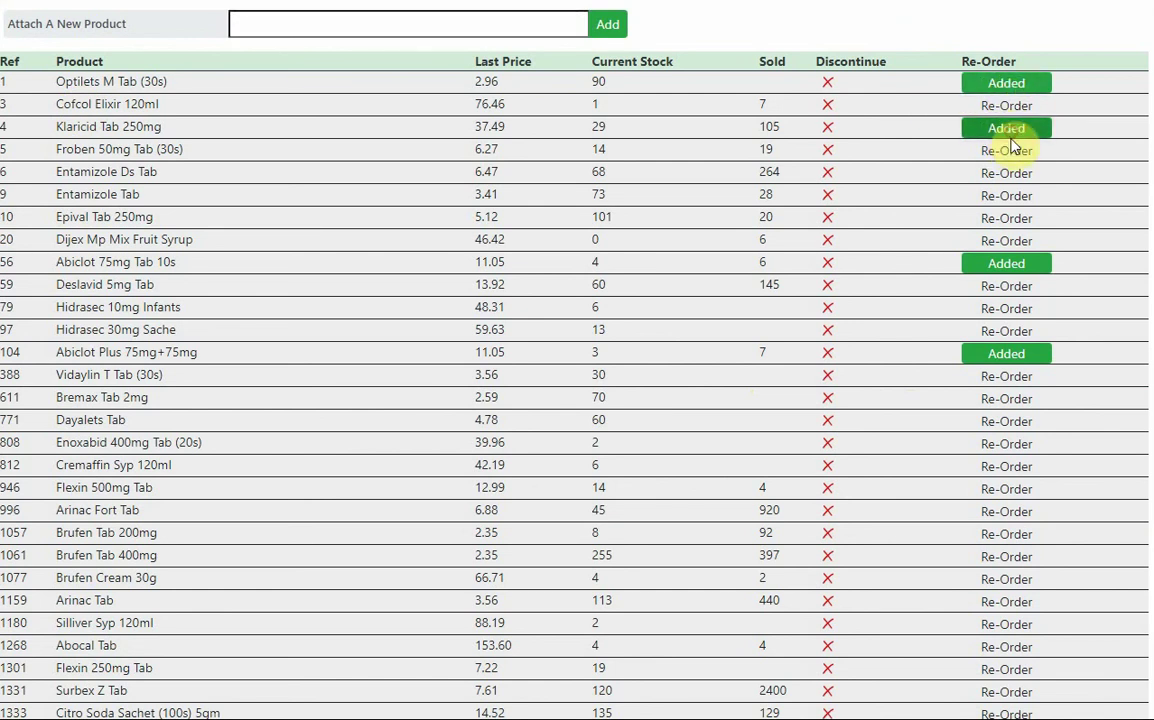
pyautogui.click(994, 512)
pyautogui.click(1006, 535)
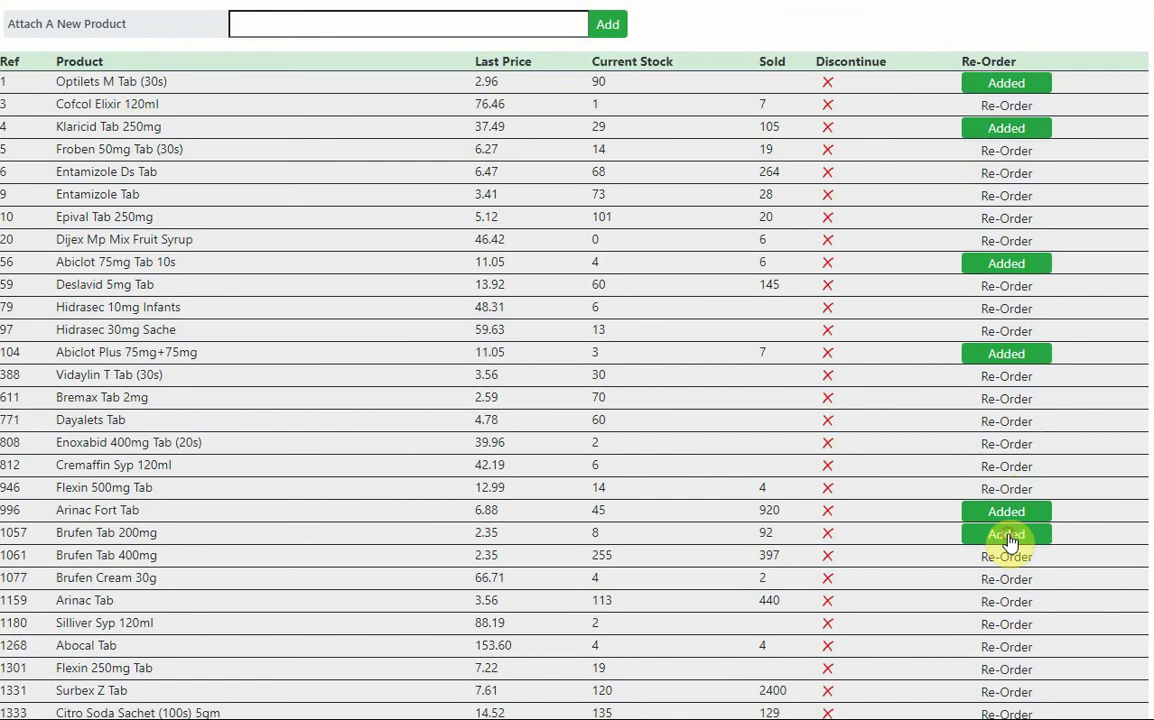
# Re-order Artifen Tab 50mg and Brufen Susp 120ml from the UDL (ABBOT) product list
pyautogui.scroll(-5, 1007, 585)
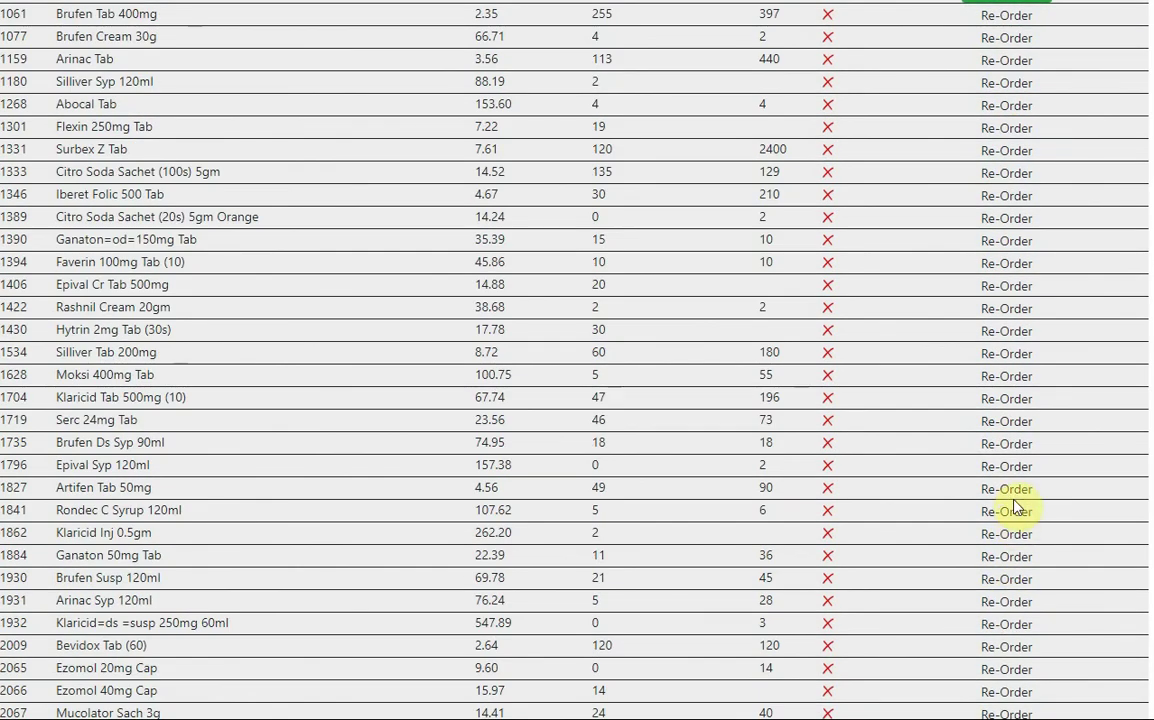
pyautogui.click(1010, 490)
pyautogui.click(1008, 582)
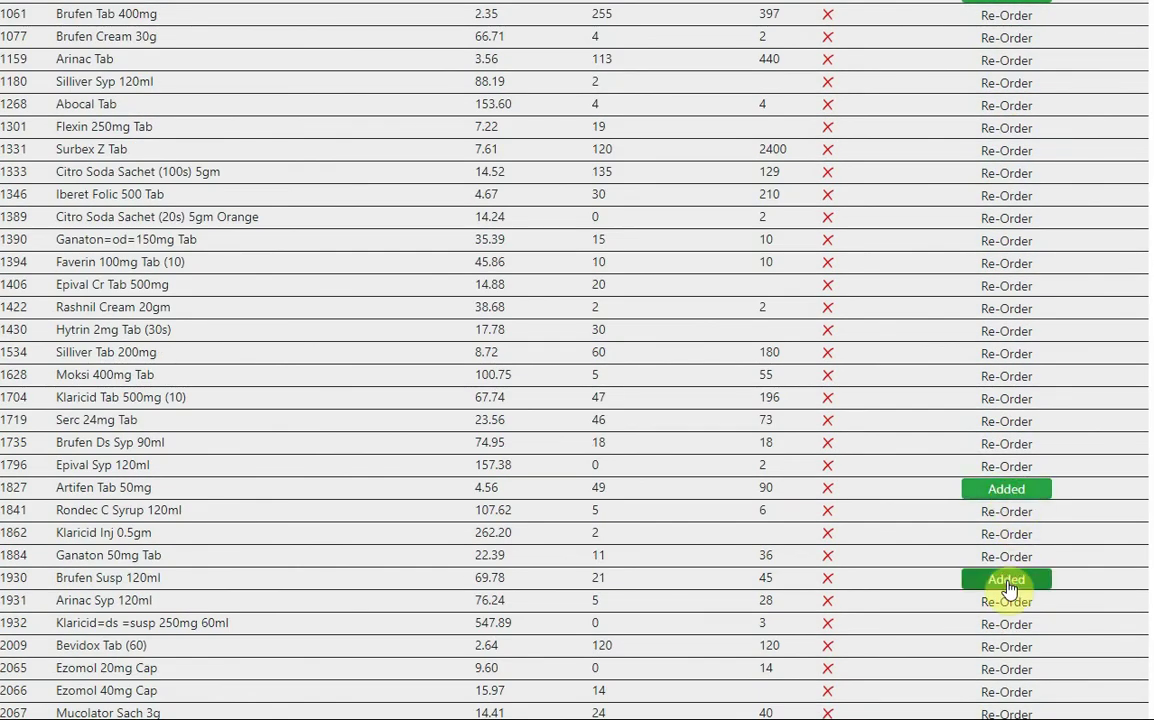
pyautogui.scroll(15, 1008, 590)
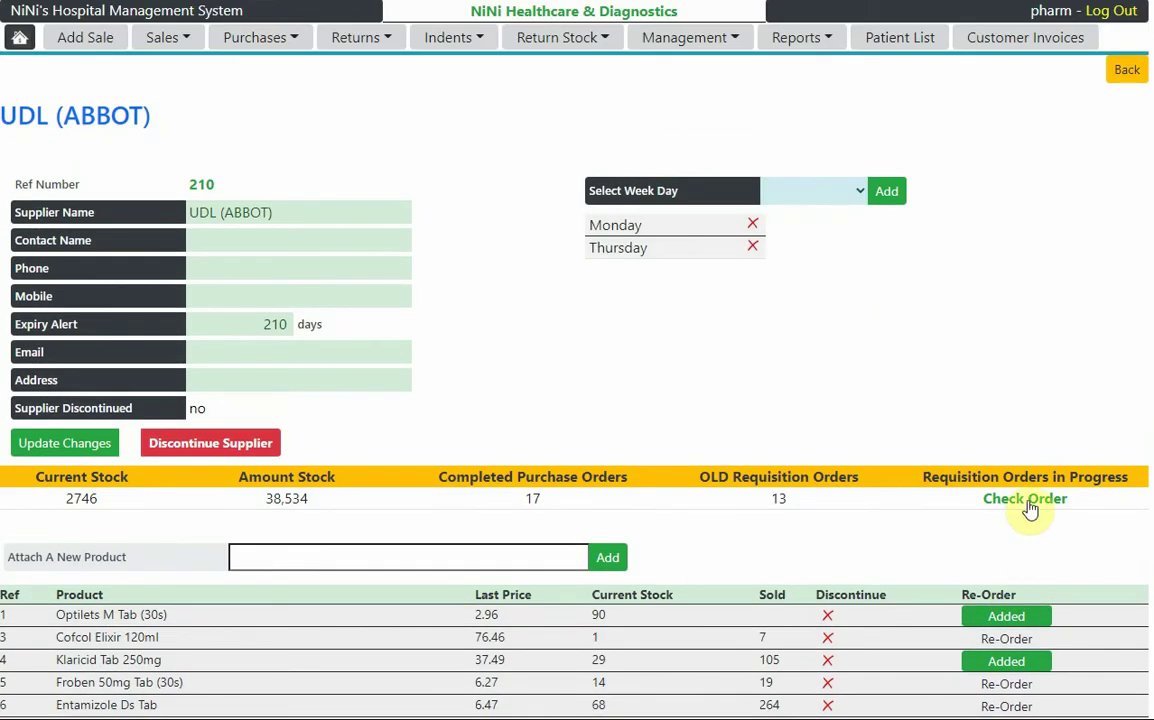
# In the UDL (ABBOT) order in progress, set the unit quantity of Brufen Susp 120ml to 10 and Artifen Tab 50mg to 200
pyautogui.click(1025, 499)
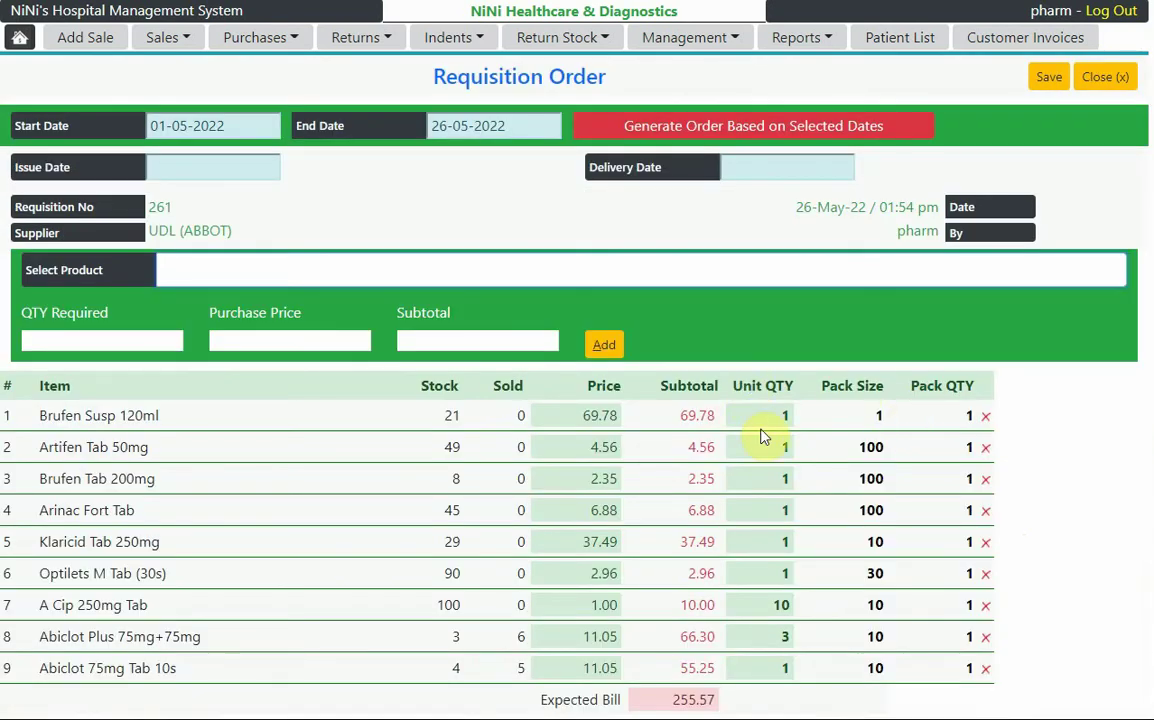
pyautogui.click(772, 416)
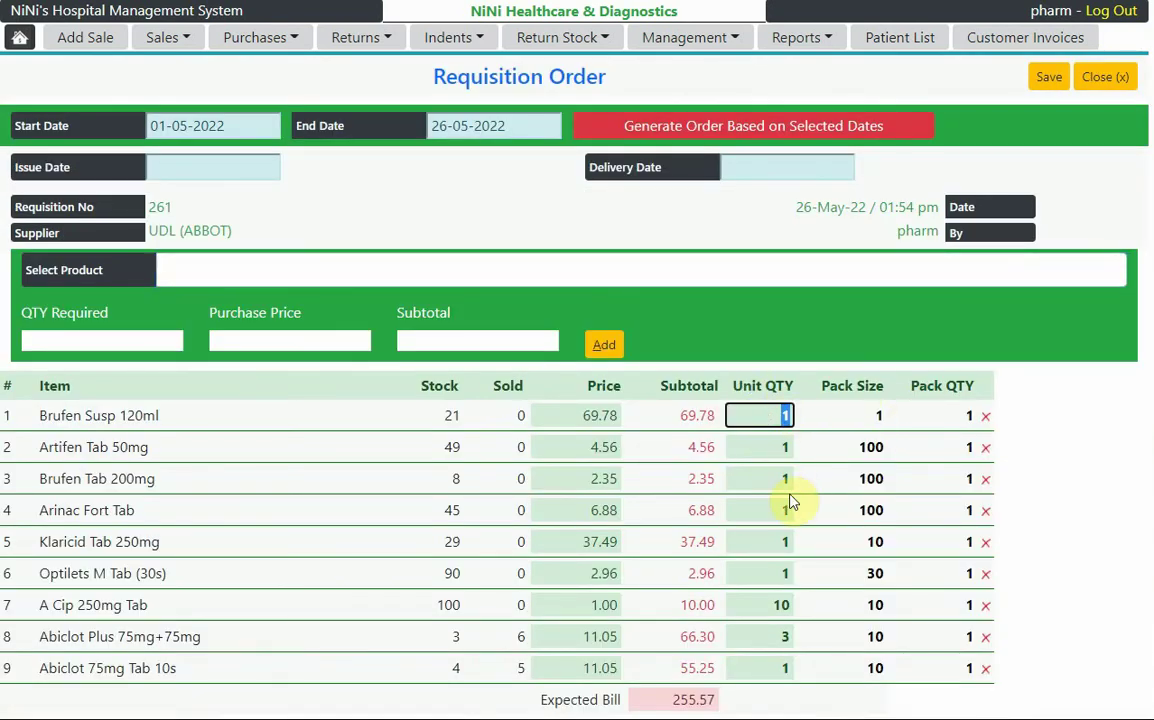
pyautogui.write('10')
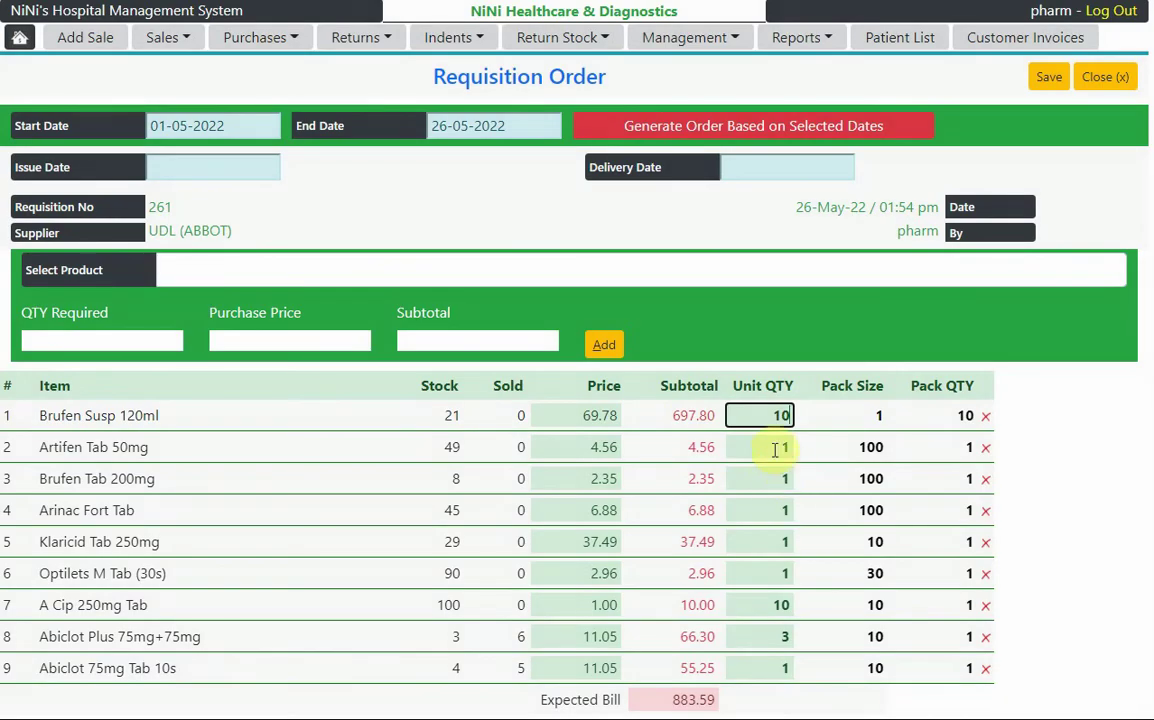
pyautogui.click(775, 449)
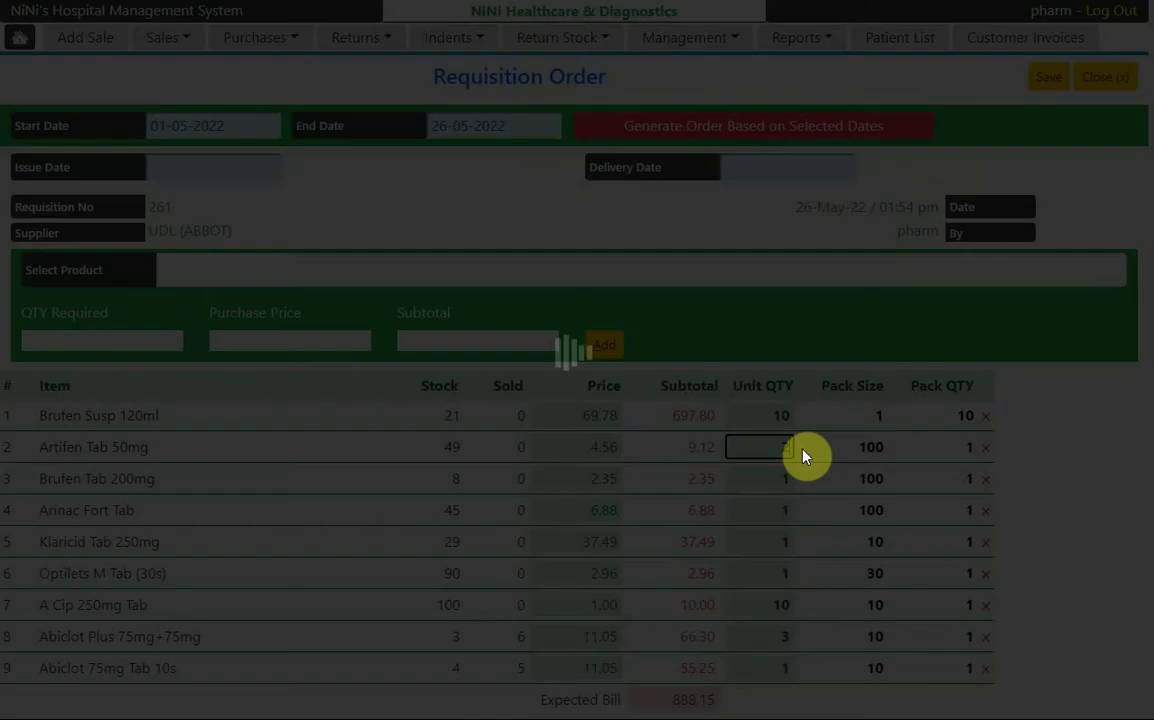
pyautogui.write('2')
pyautogui.click(745, 481)
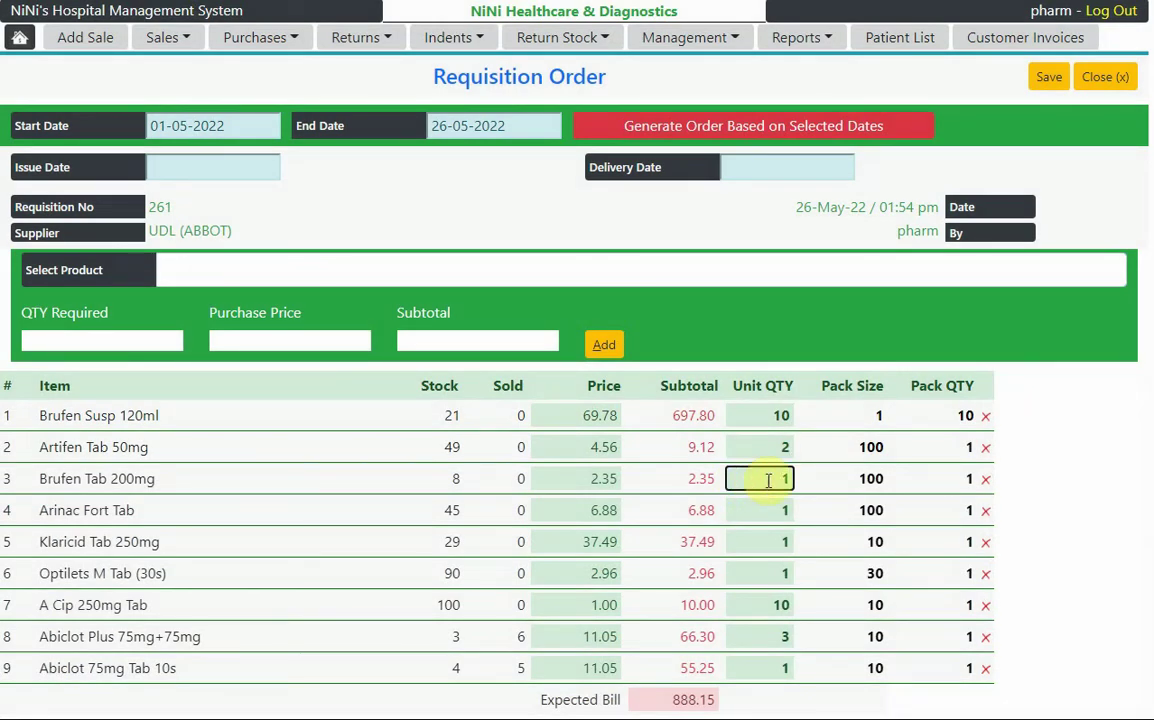
pyautogui.click(781, 442)
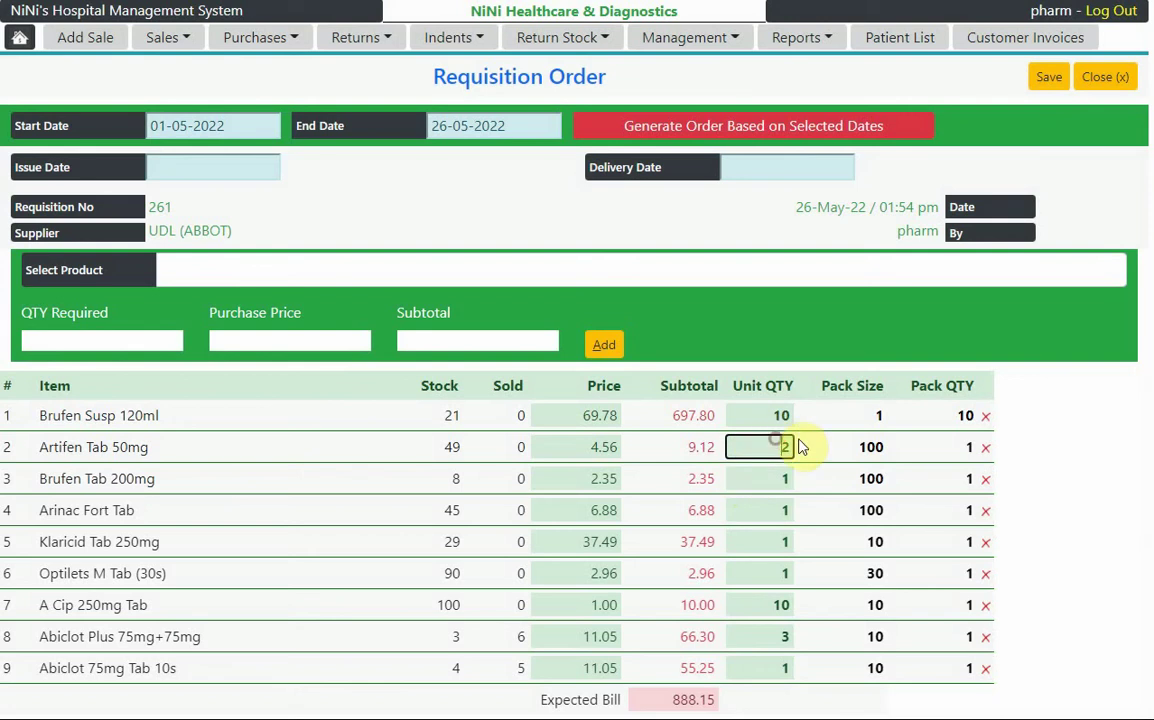
pyautogui.write('00')
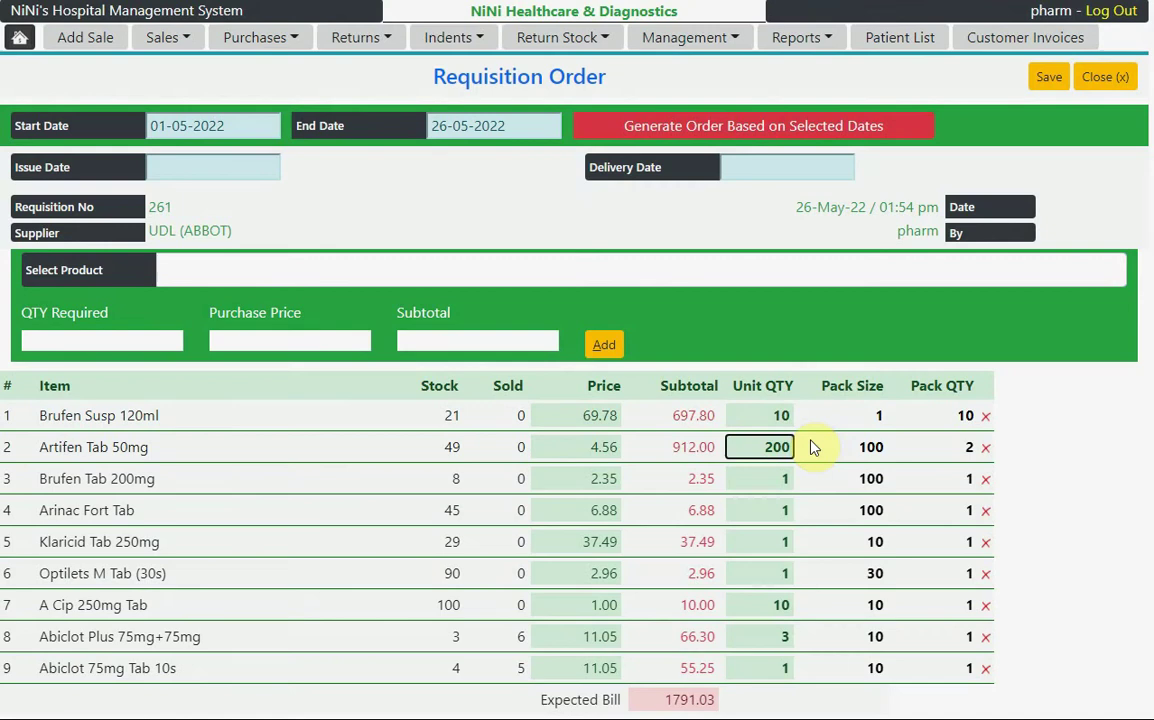
pyautogui.click(757, 481)
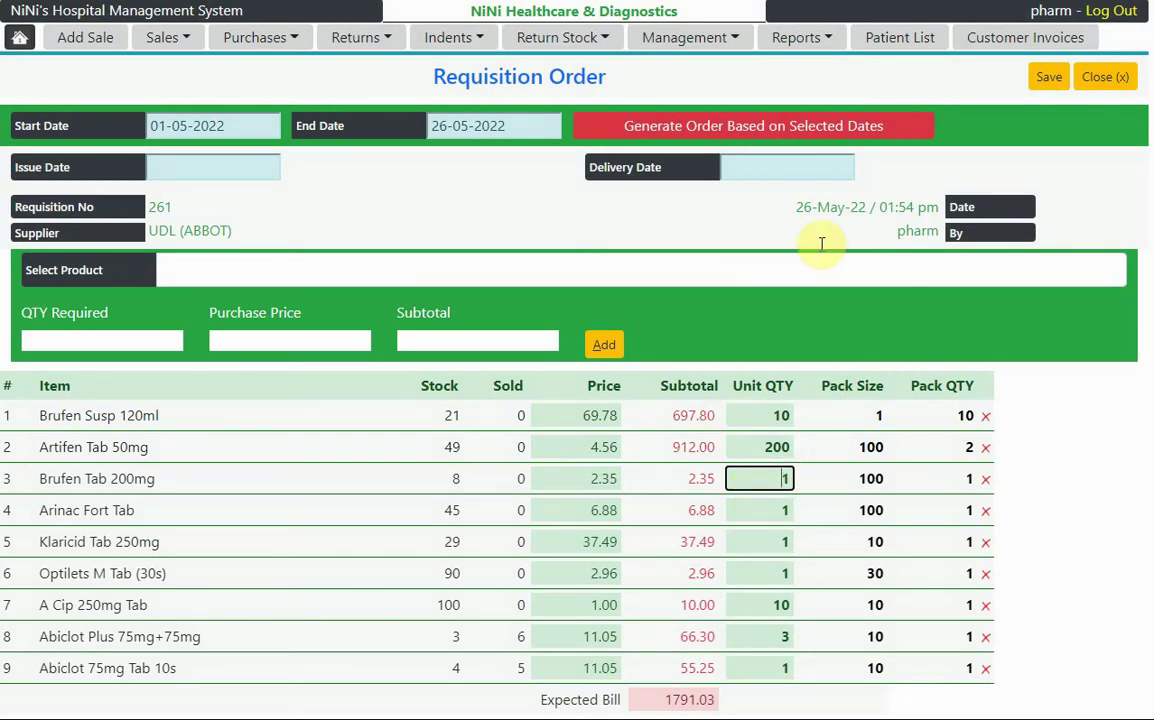
# Set the UDL (ABBOT) order's issue date to 26-05-2022 and delivery date to 29-05-2022, and save it
pyautogui.click(190, 167)
pyautogui.click(242, 340)
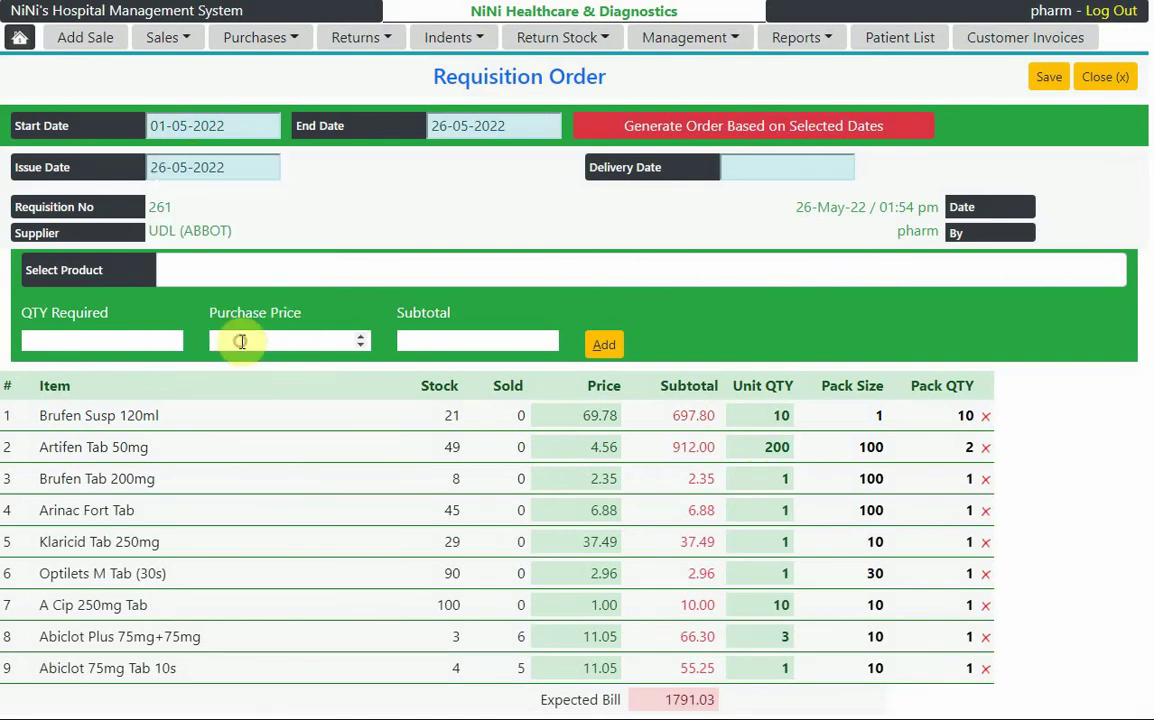
pyautogui.click(755, 166)
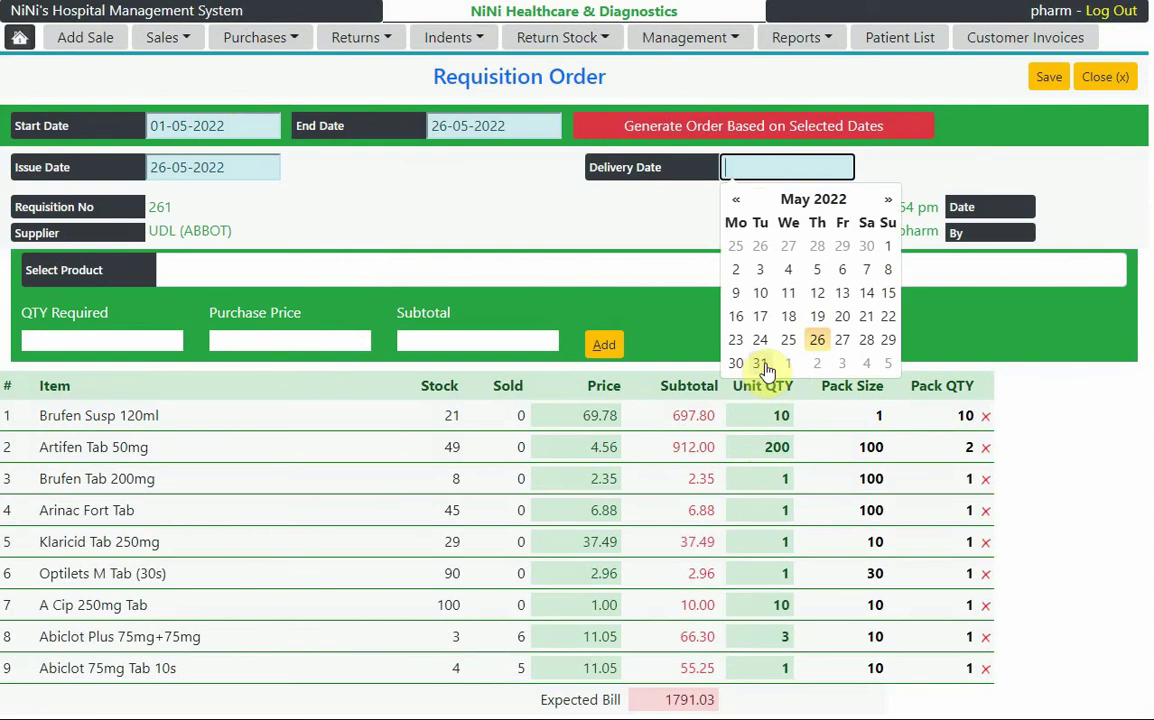
pyautogui.click(888, 339)
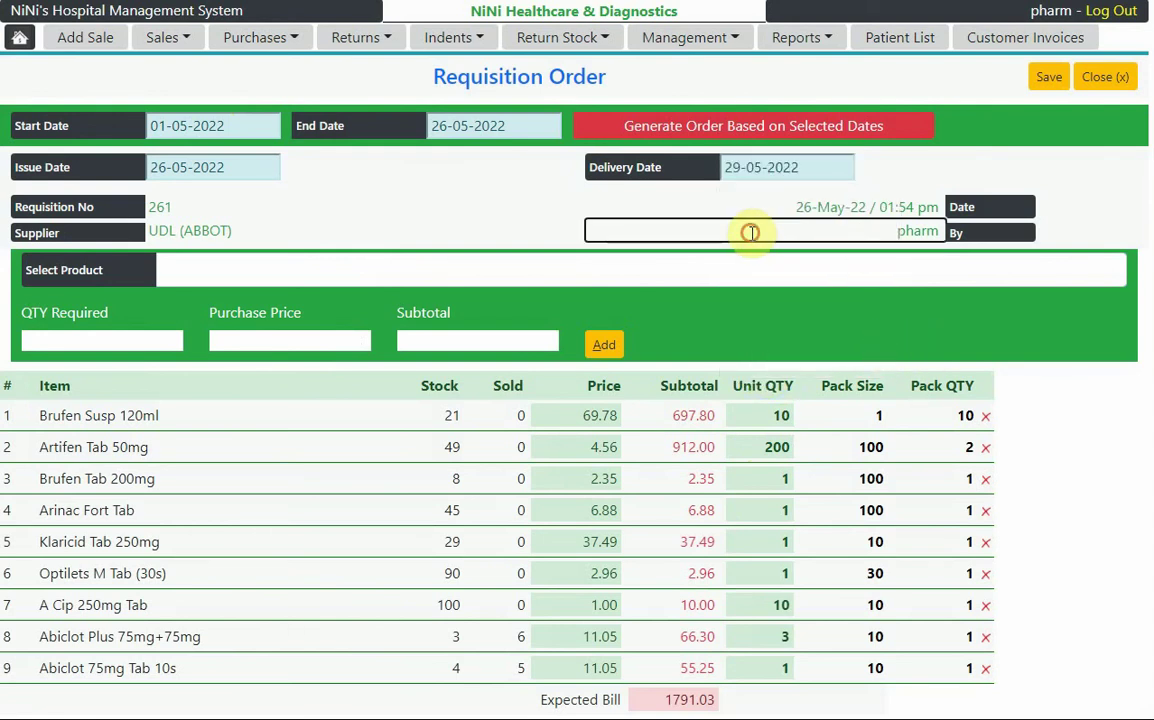
pyautogui.click(1047, 78)
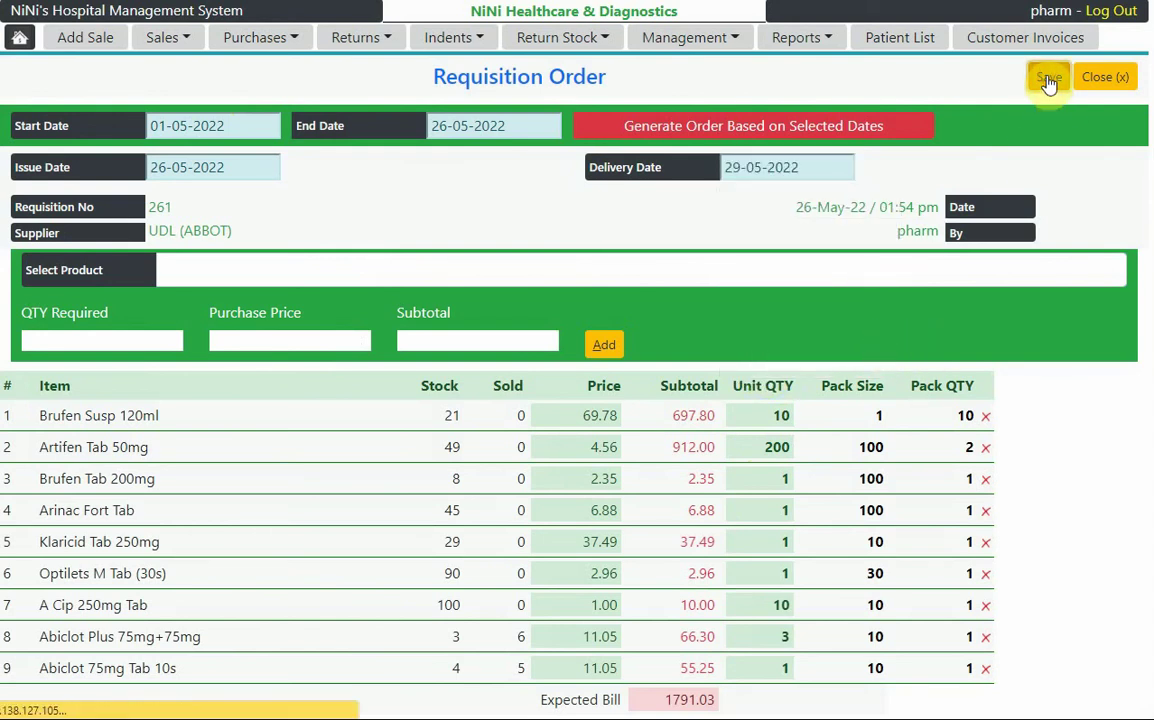
# Confirm and finalize the UDL (ABBOT) requisition order and open its printable version
pyautogui.scroll(-1, 760, 220)
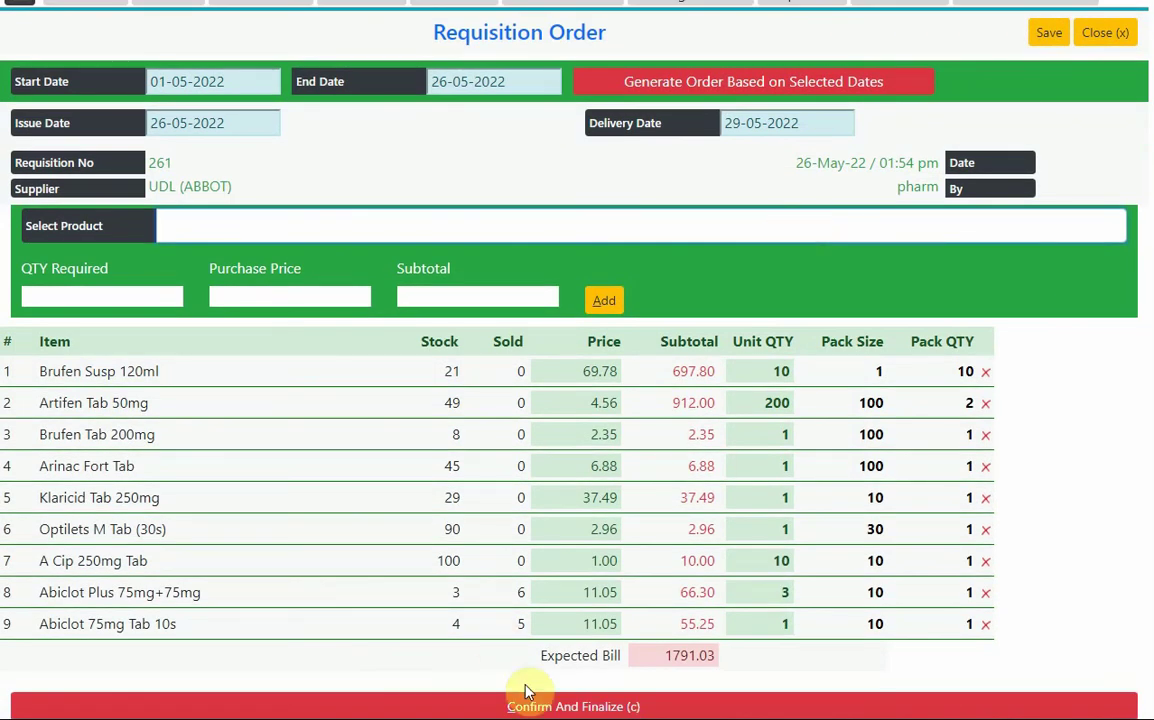
pyautogui.click(603, 712)
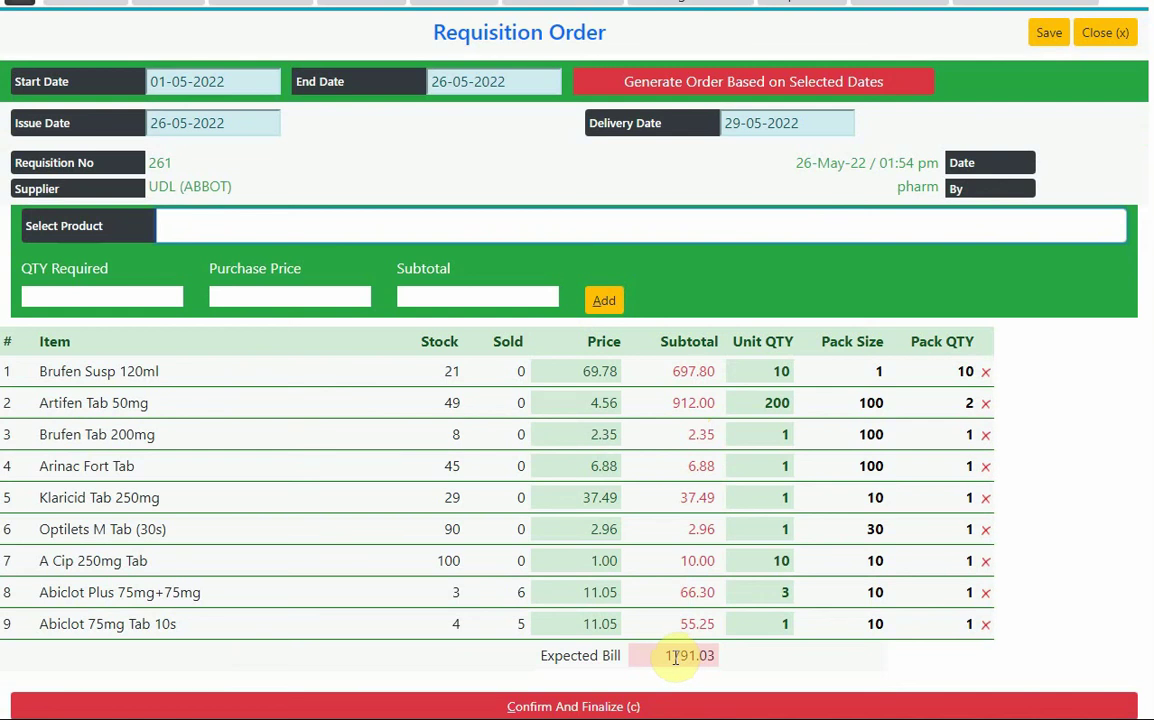
pyautogui.click(545, 706)
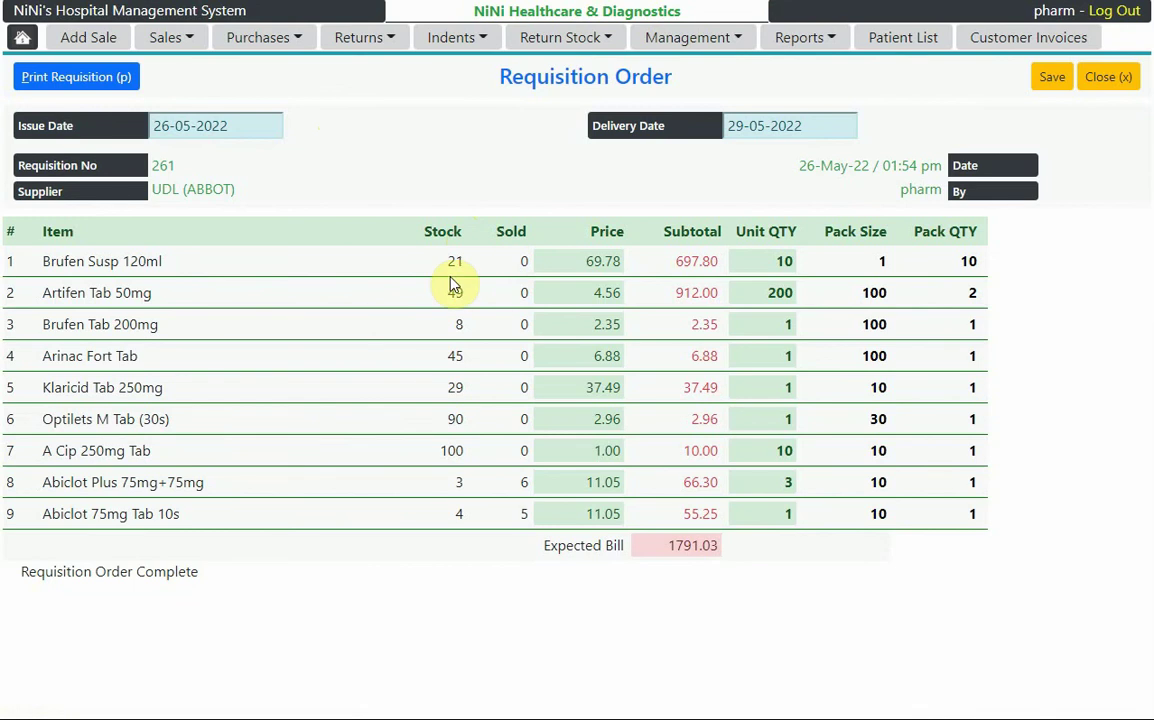
pyautogui.click(86, 84)
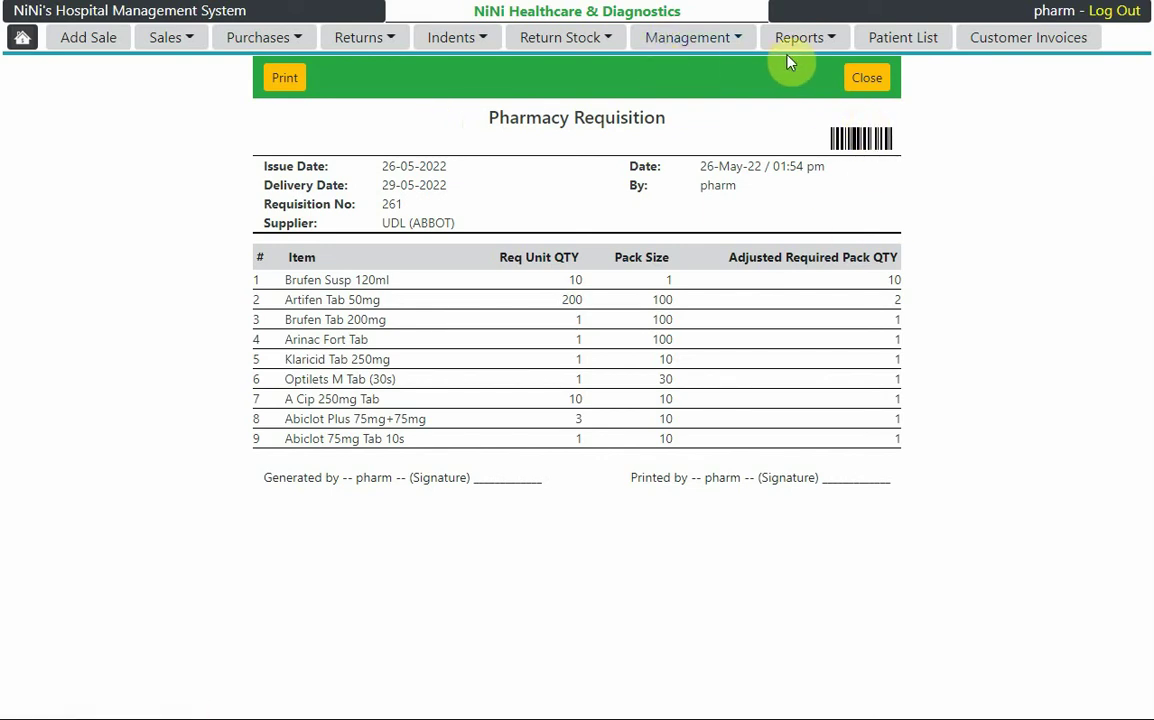
# From the list of active requisitions, review the UDL (ABBOT) supplier page and its finalized order, and return to the list
pyautogui.click(736, 45)
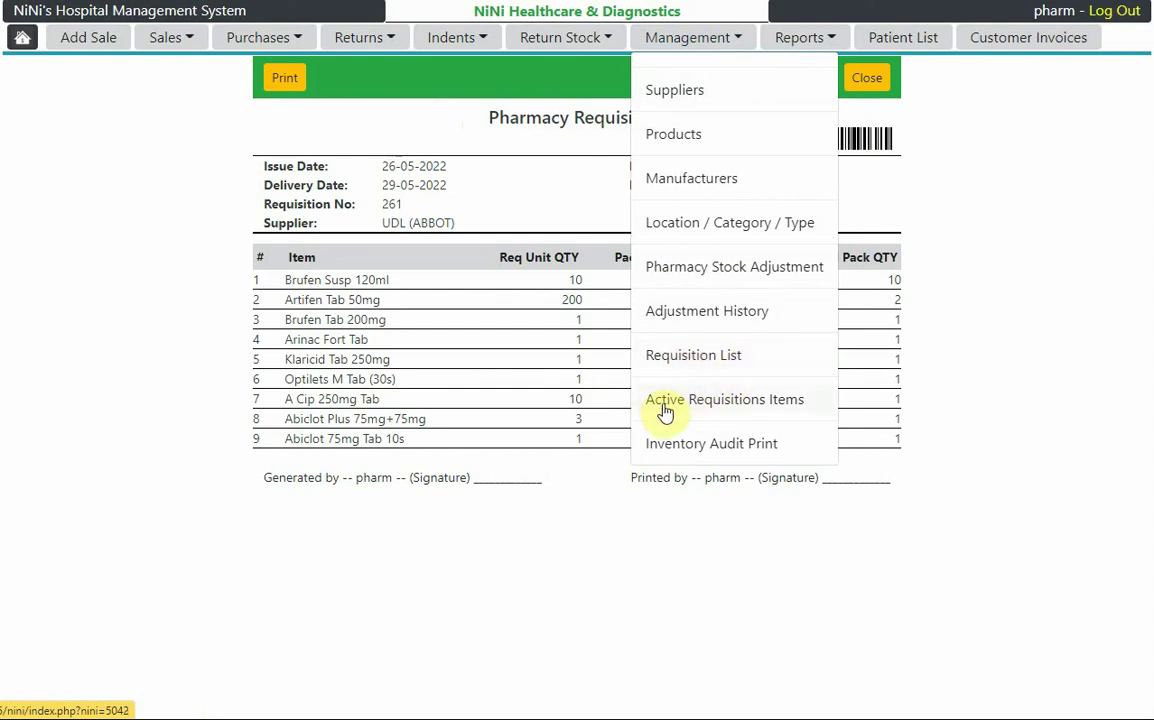
pyautogui.click(773, 402)
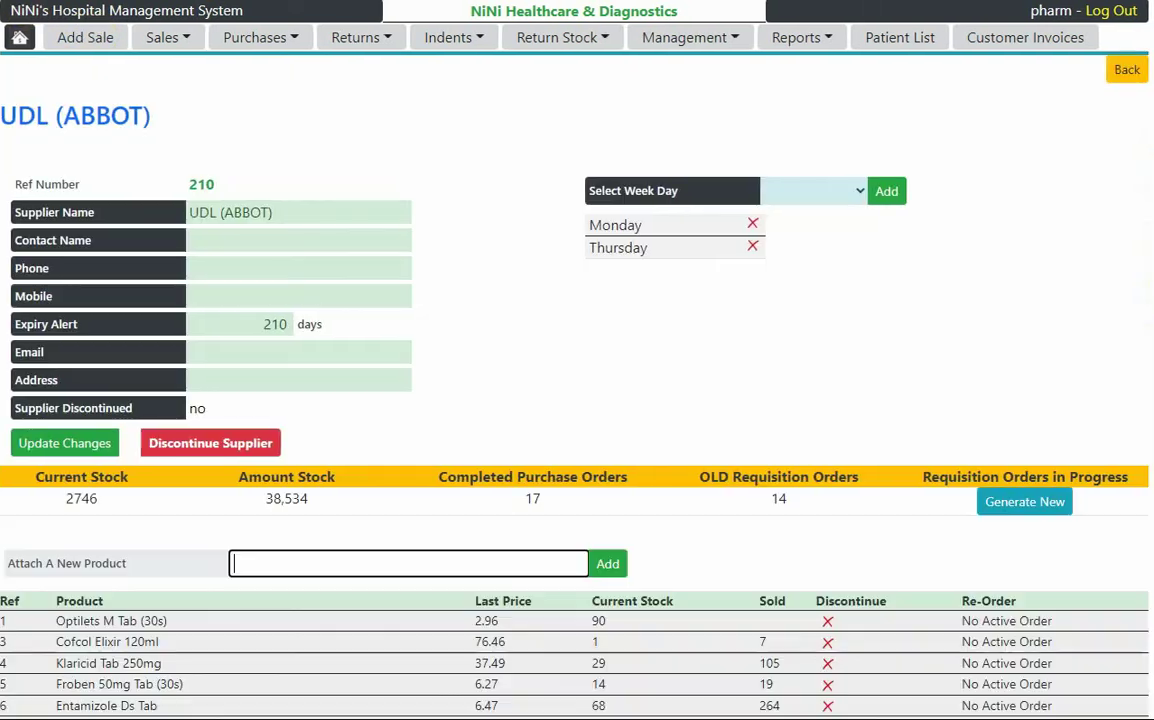
pyautogui.hotkey('alt', 'Left')
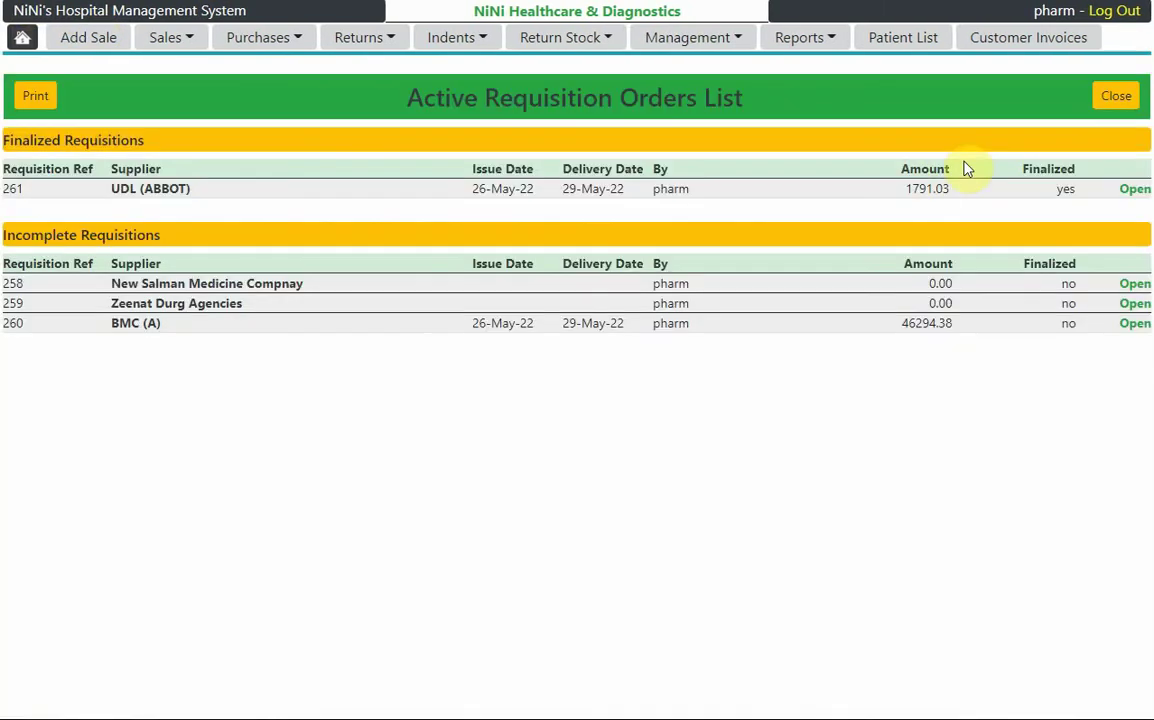
pyautogui.click(1135, 190)
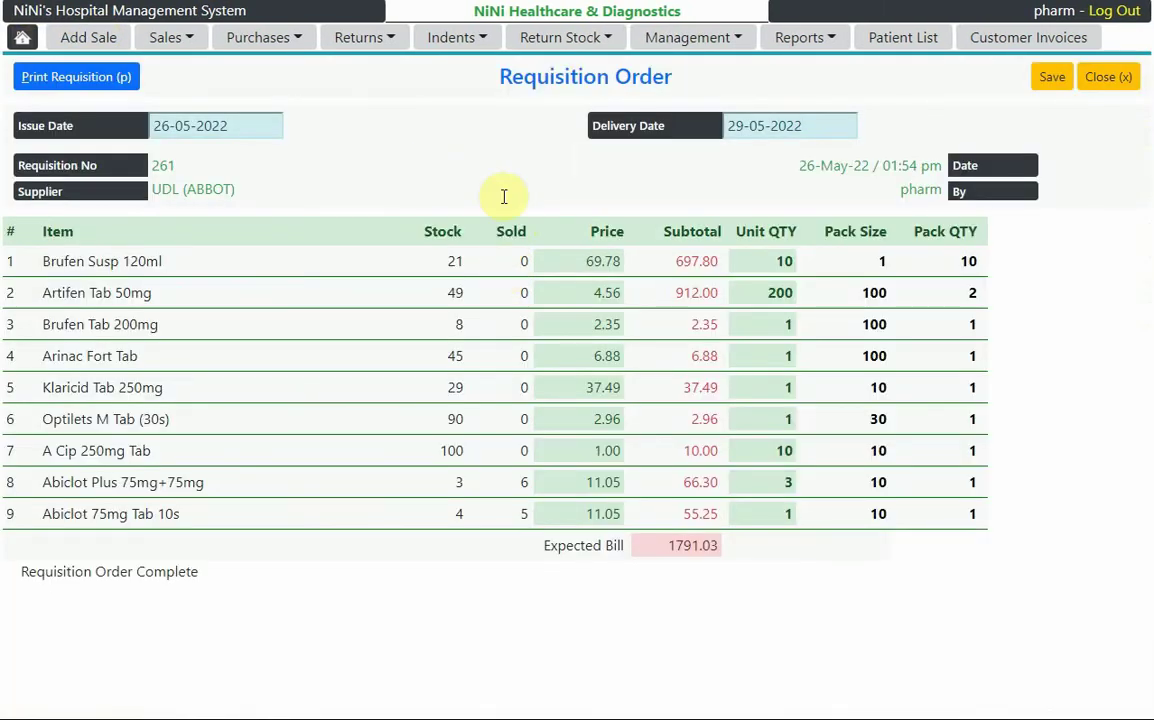
pyautogui.hotkey('alt', 'Left')
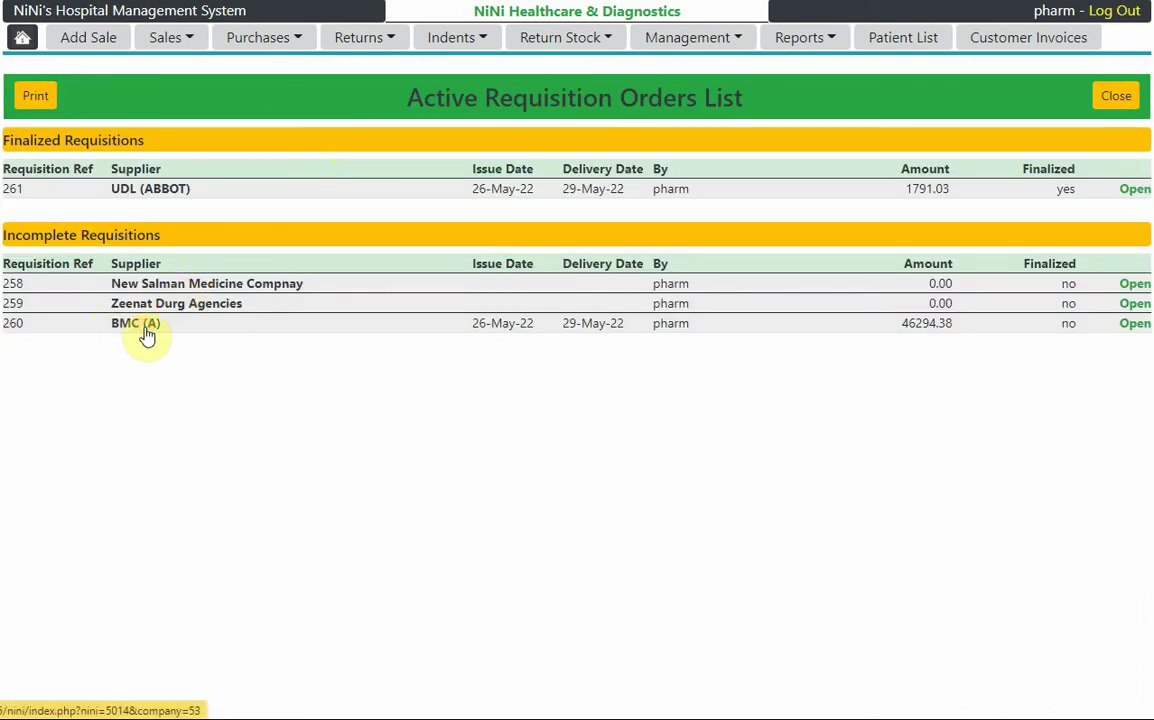
# View the BMC (A) supplier page and check its requisition order in progress
pyautogui.click(147, 333)
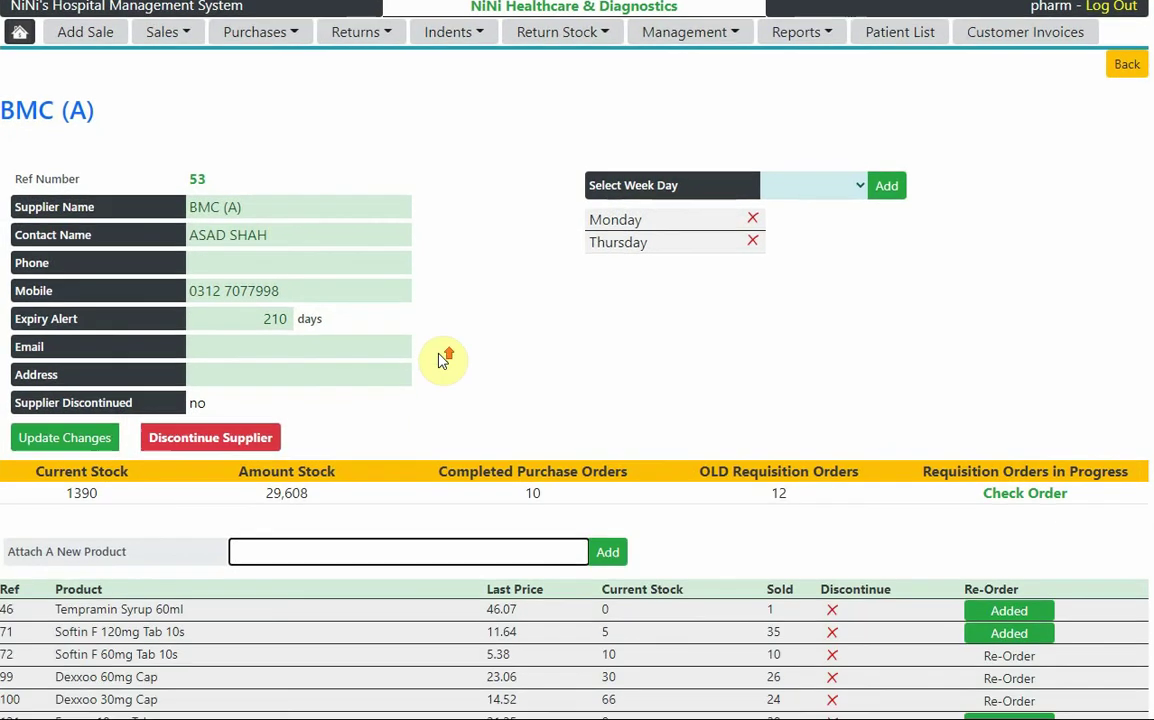
pyautogui.scroll(-1, 443, 360)
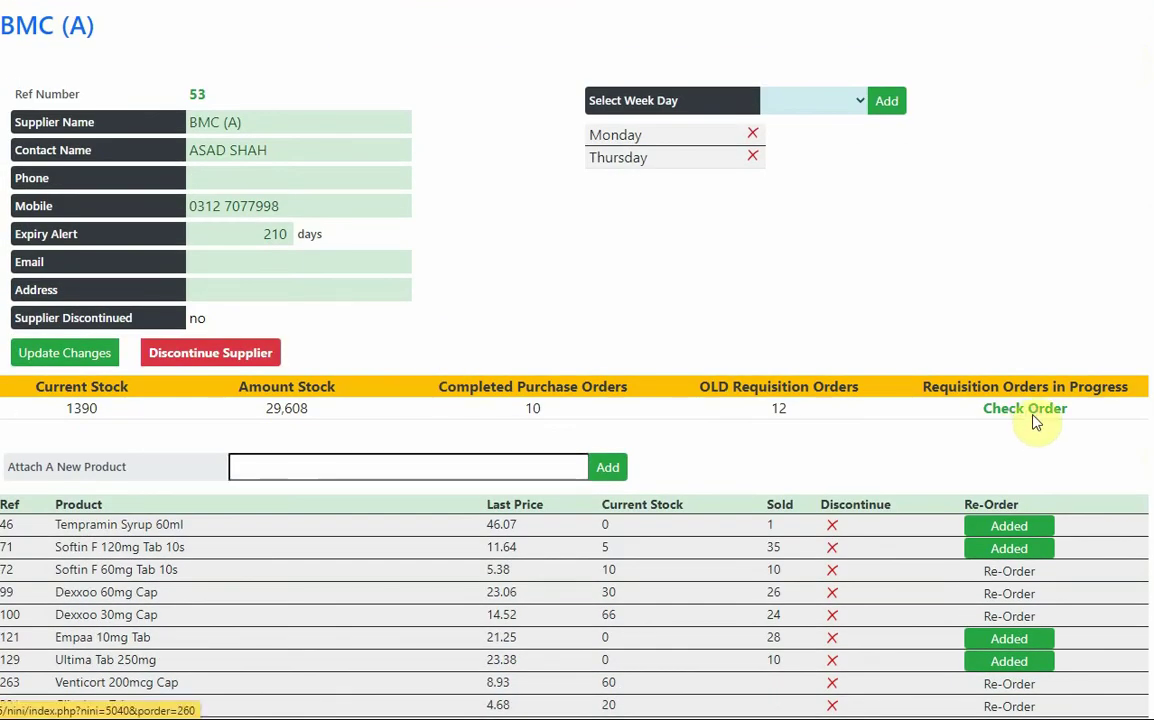
pyautogui.click(1033, 414)
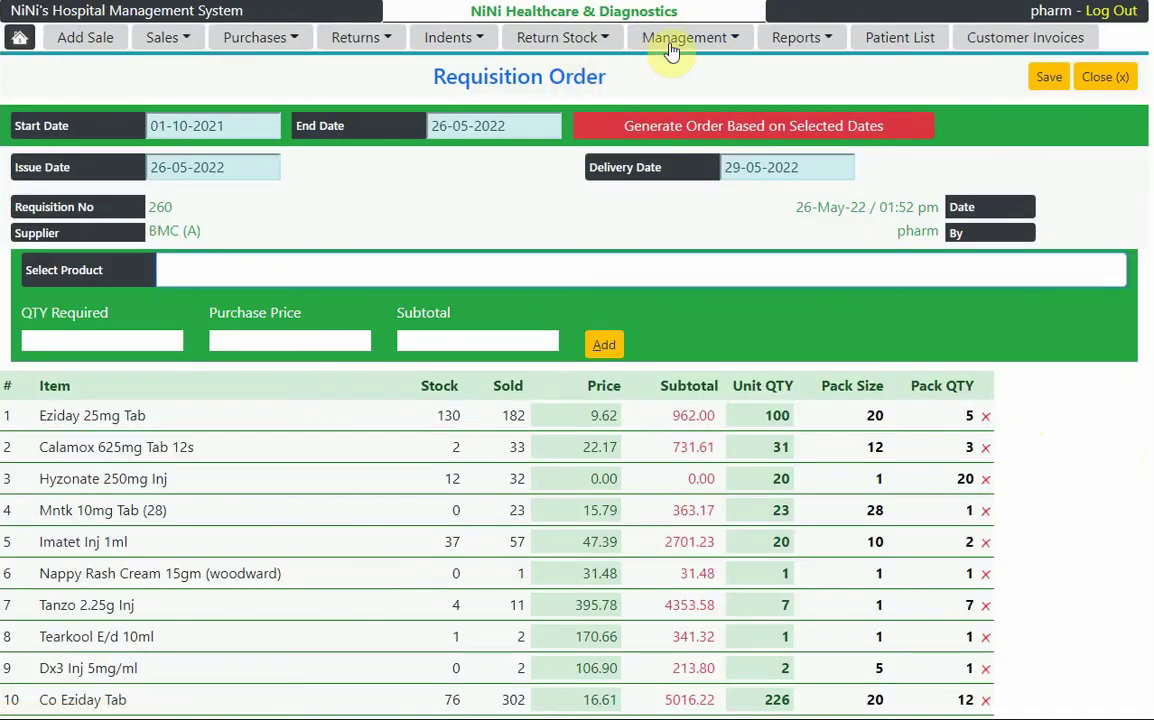
# Open the incomplete BMC (A) requisition from the list of active requisitions, then confirm and finalize it
pyautogui.click(625, 38)
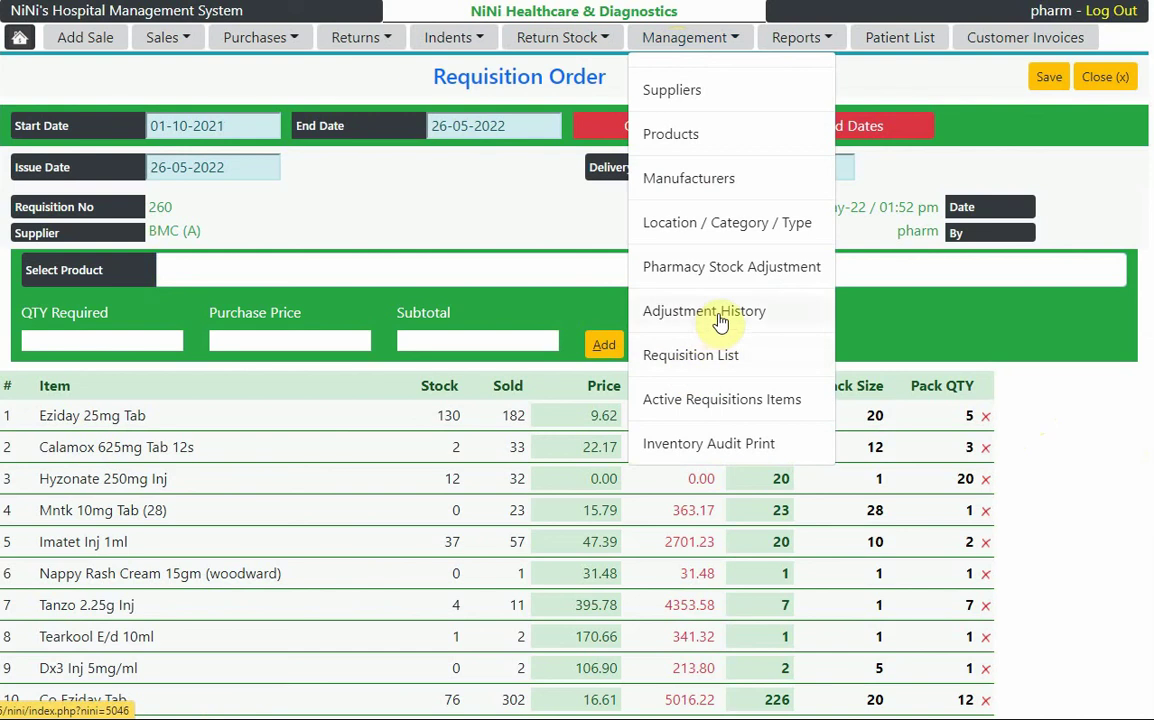
pyautogui.click(712, 403)
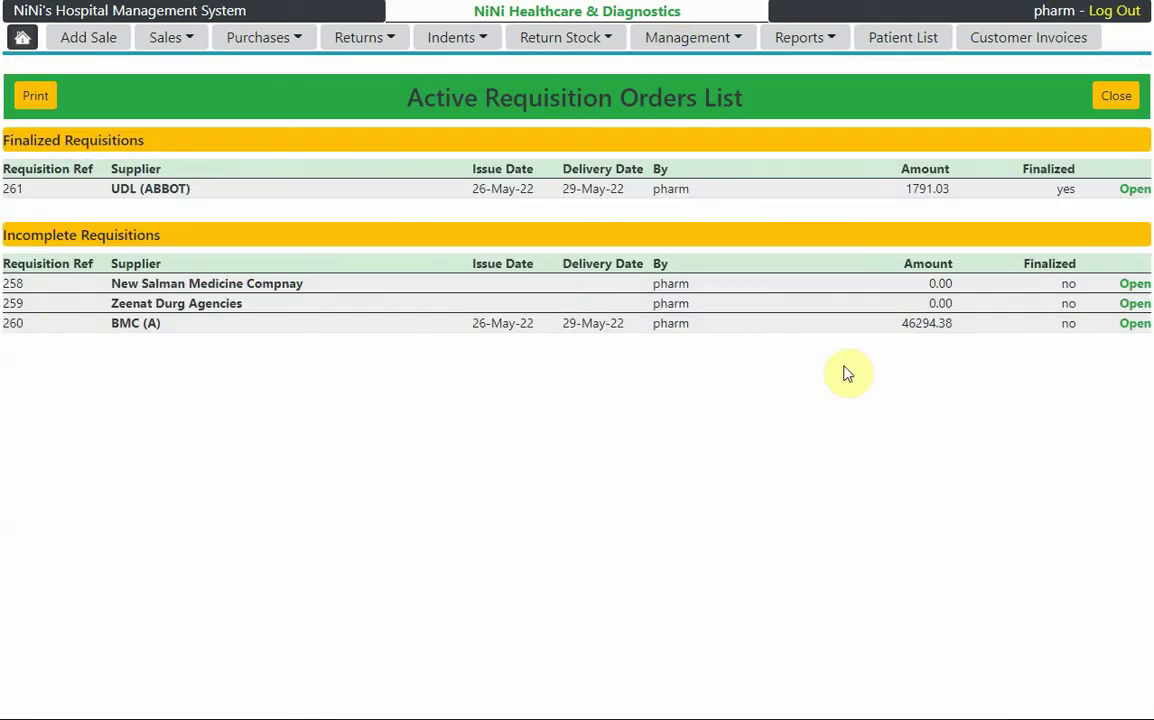
pyautogui.click(1138, 324)
pyautogui.scroll(-4, 820, 250)
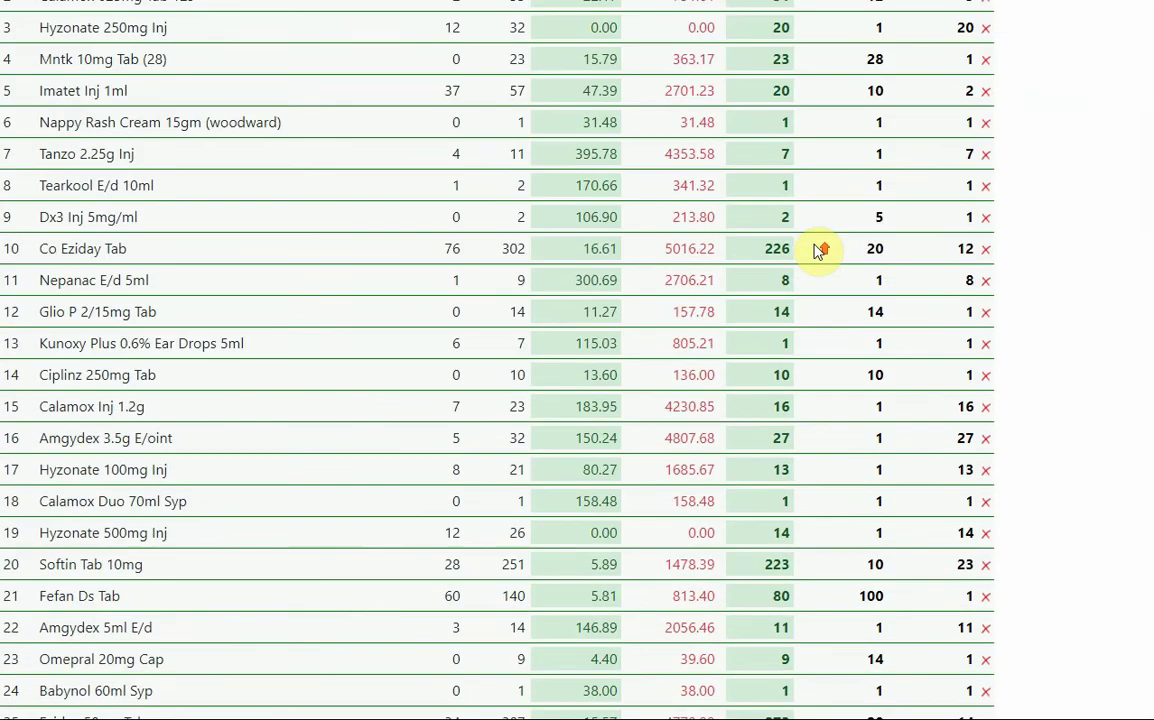
pyautogui.scroll(-3, 820, 250)
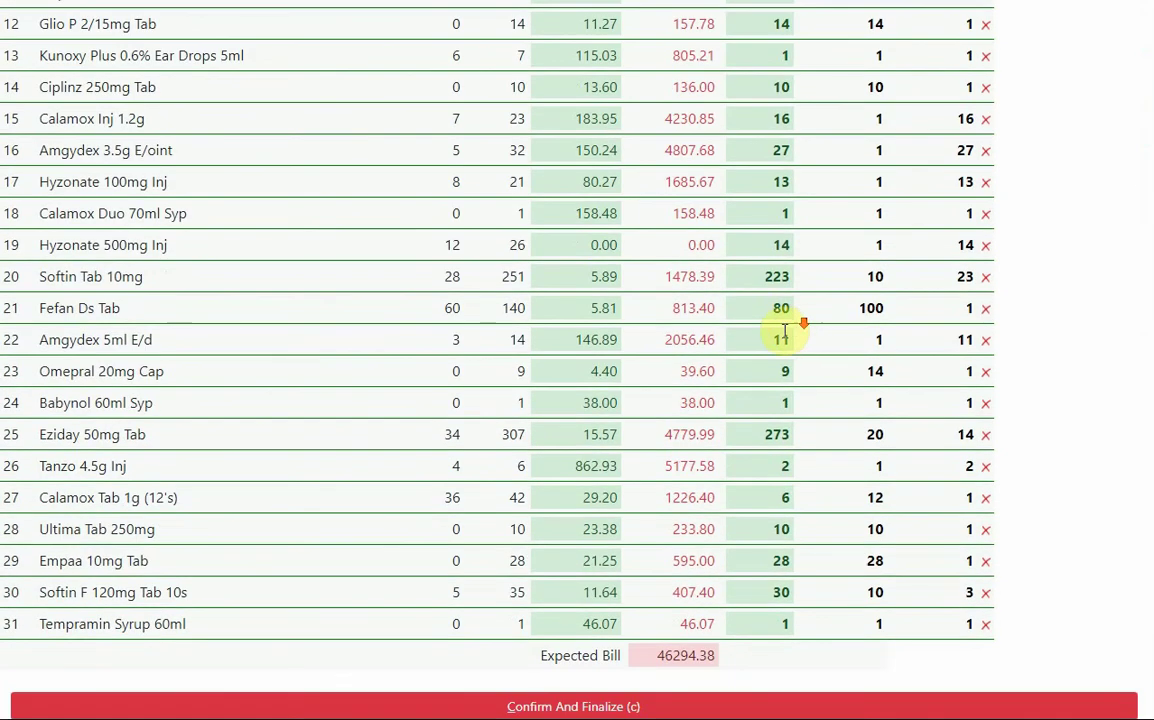
pyautogui.click(655, 711)
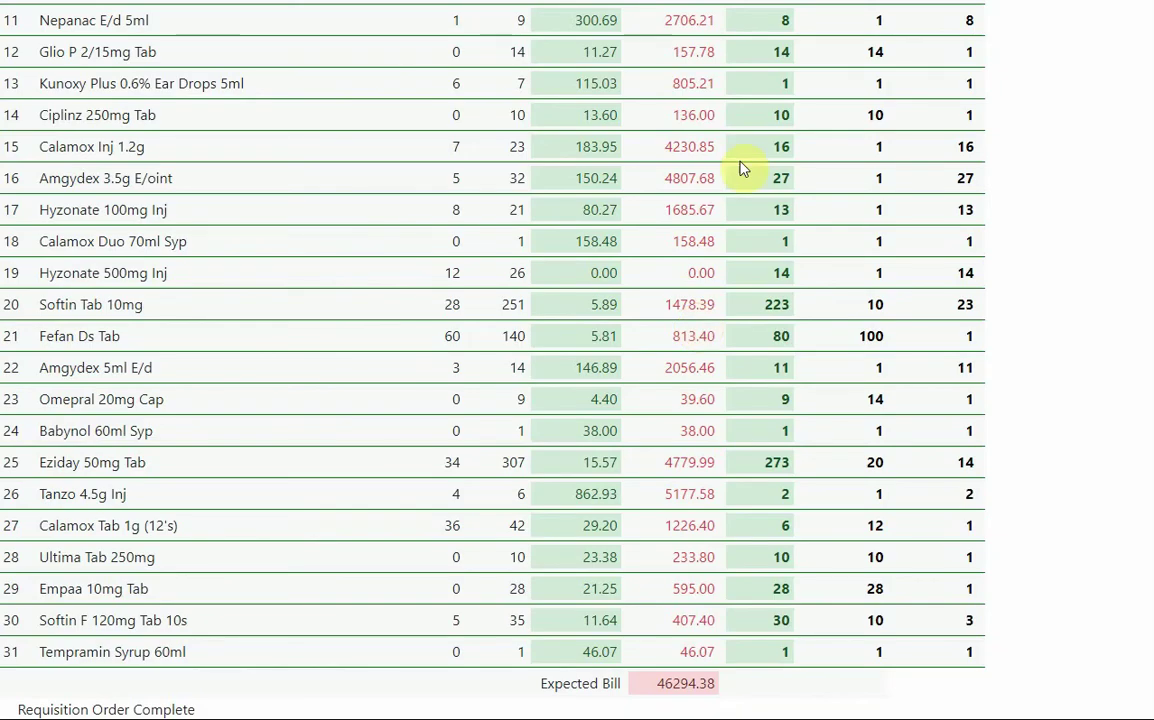
# Return to the list of active requisitions and open the order in progress from the Zeenat Durg Agencies supplier page
pyautogui.click(718, 37)
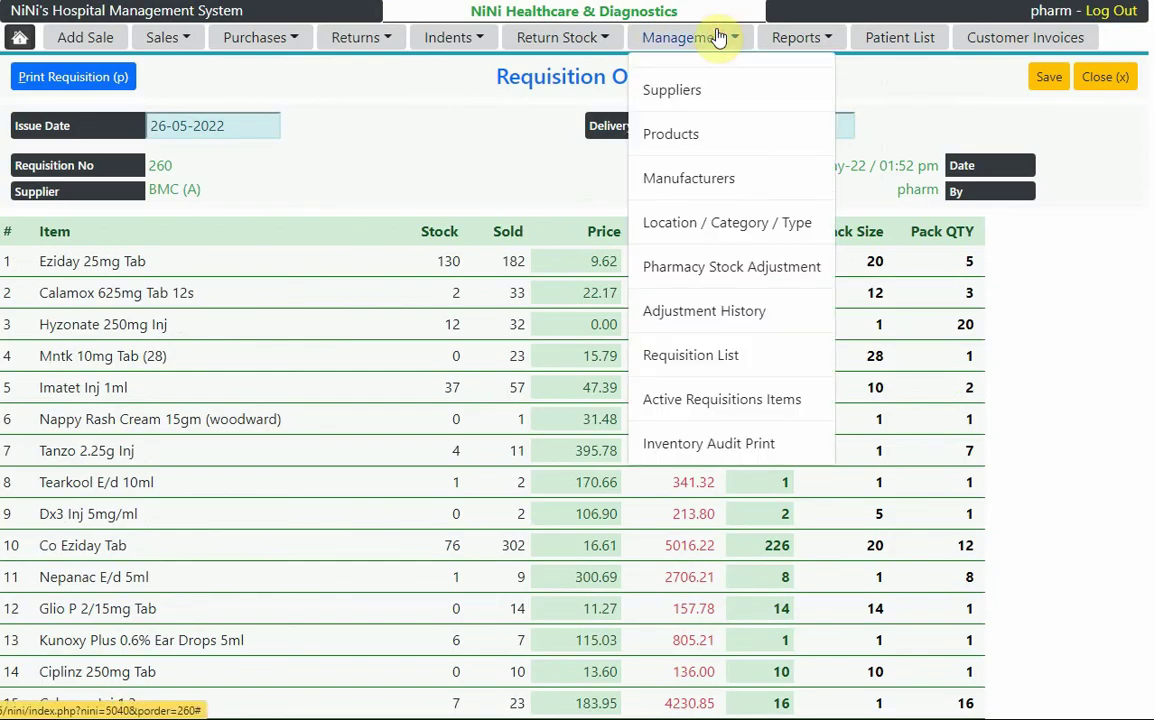
pyautogui.click(740, 400)
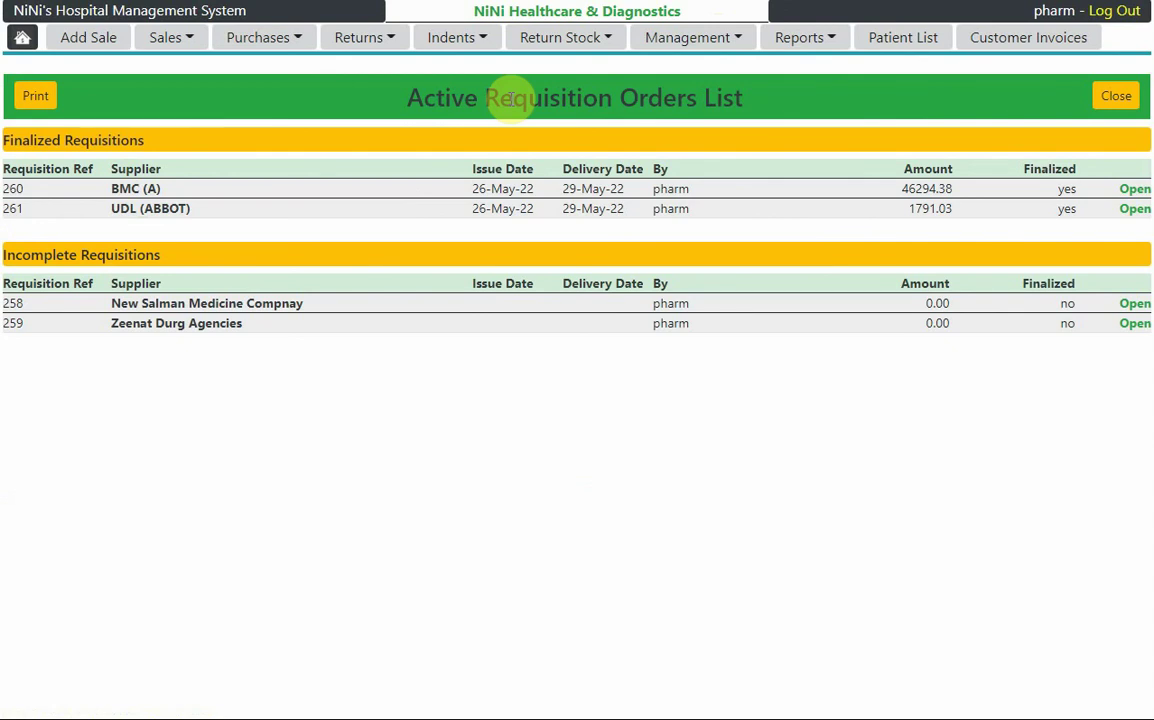
pyautogui.click(206, 328)
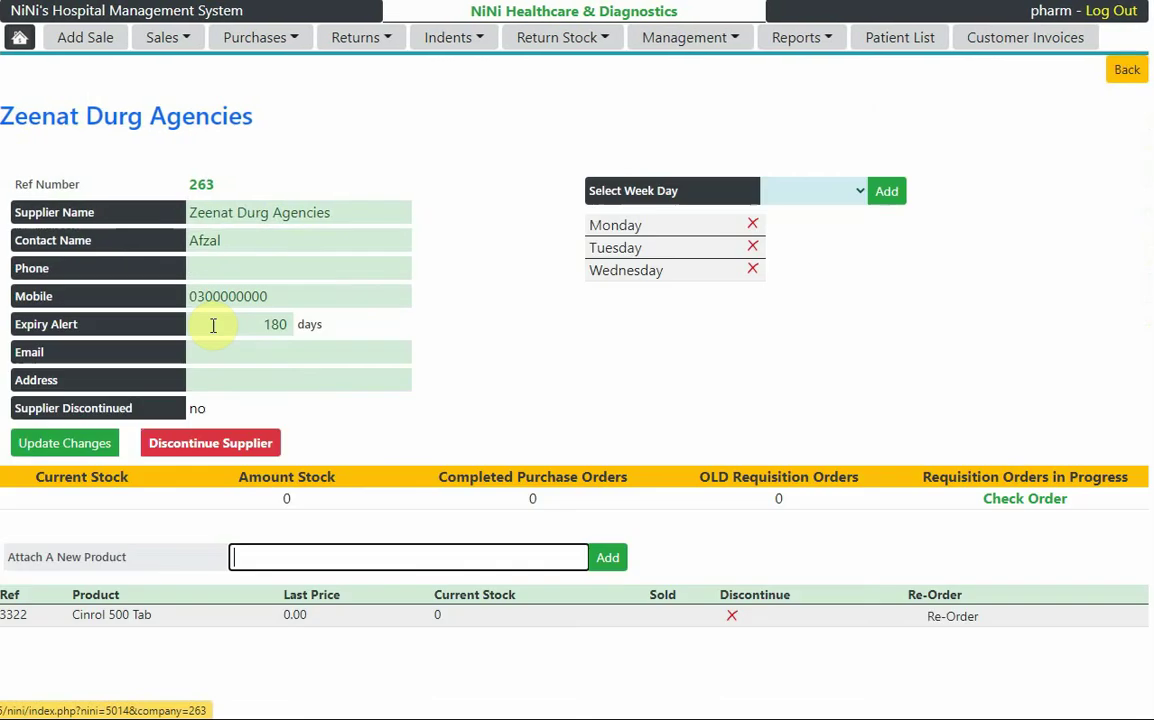
pyautogui.click(1000, 502)
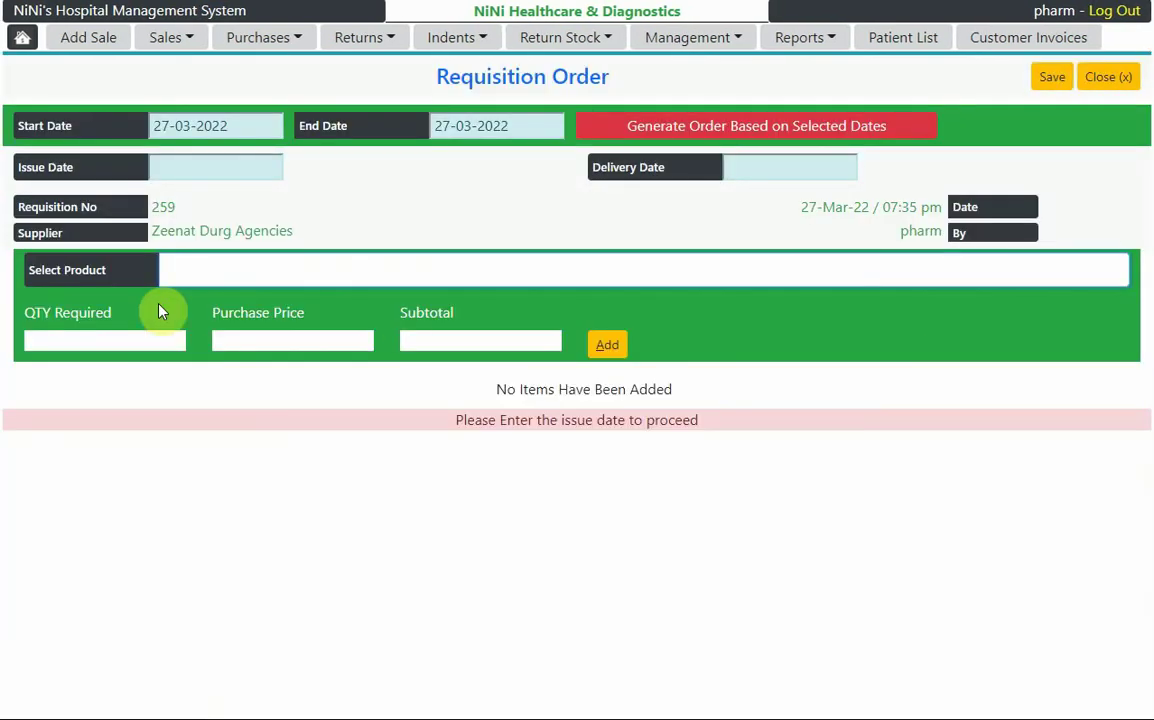
# Add the product A Bon 0.5mg Tab with a required quantity of 10 to the Zeenat Durg Agencies order
pyautogui.write('a')
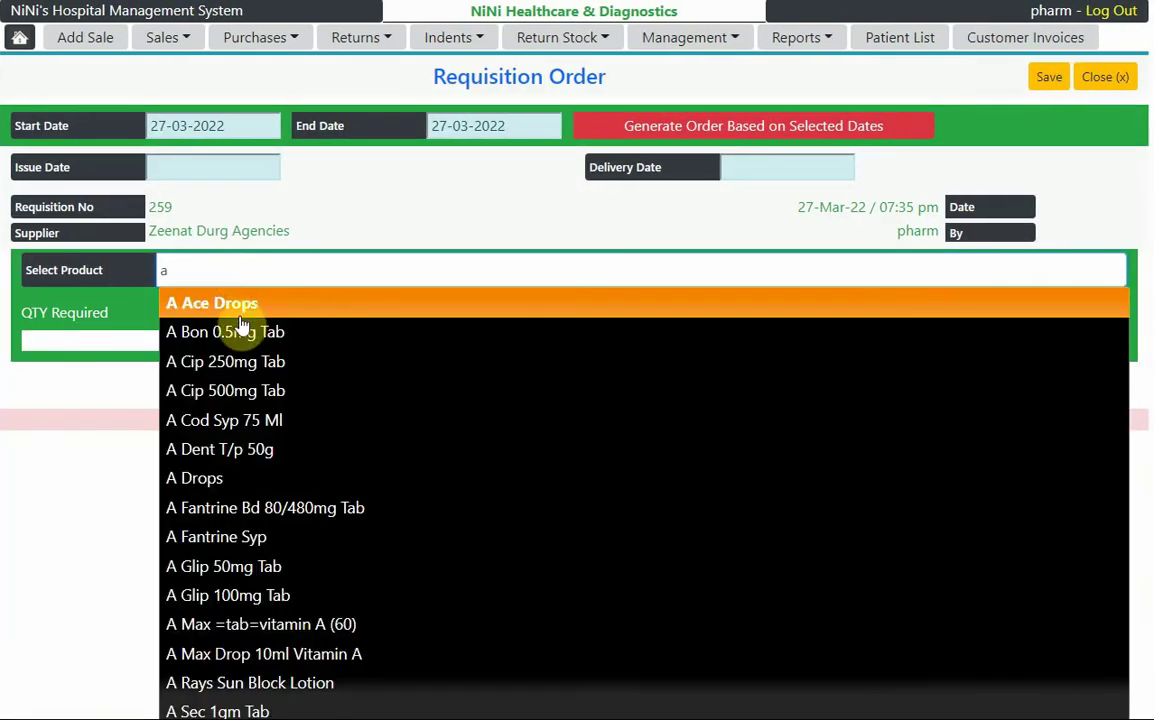
pyautogui.click(243, 330)
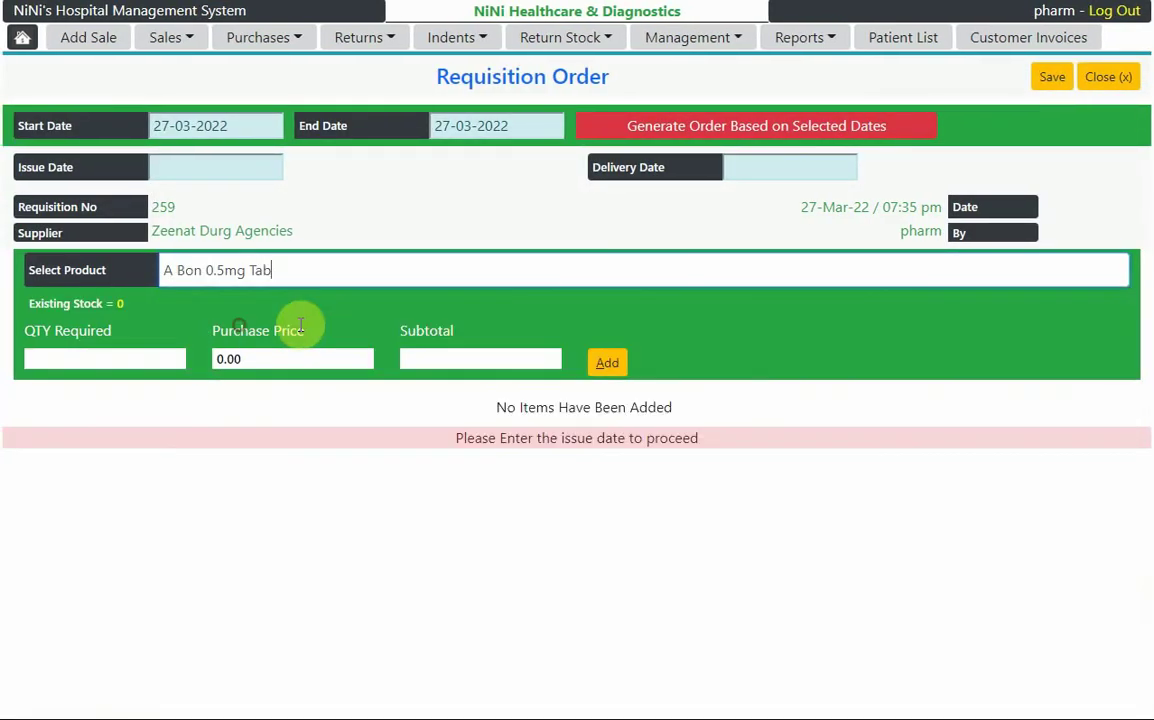
pyautogui.click(142, 352)
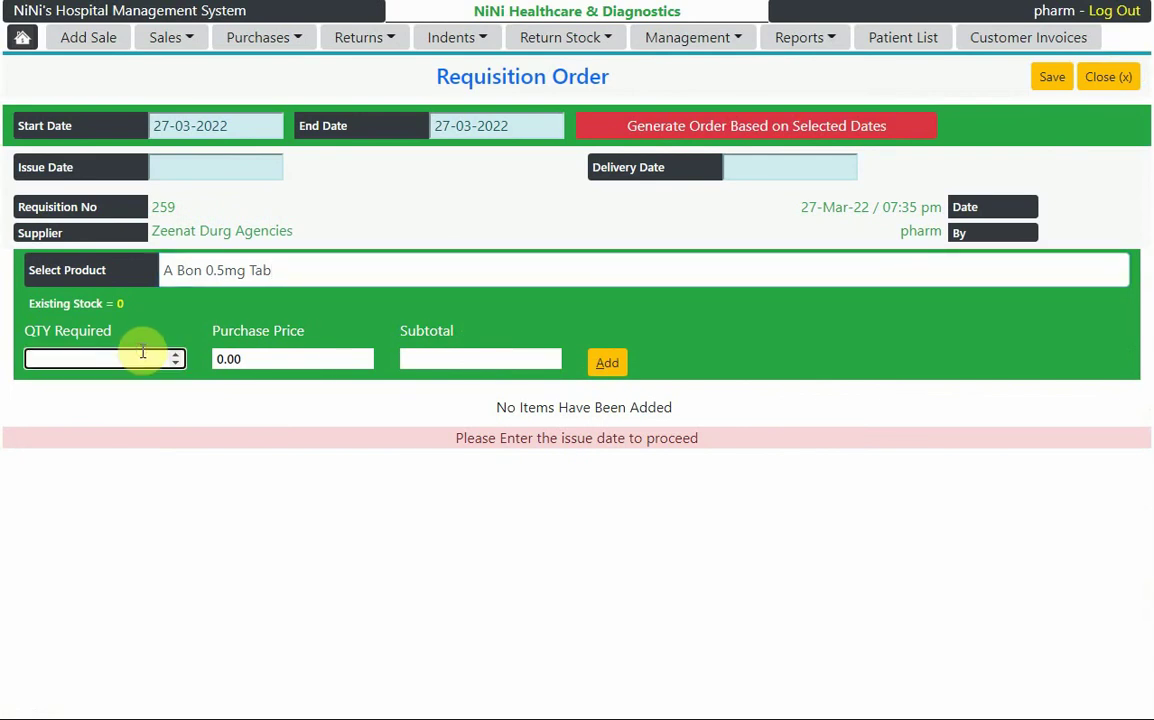
pyautogui.write('10')
pyautogui.press('Tab')
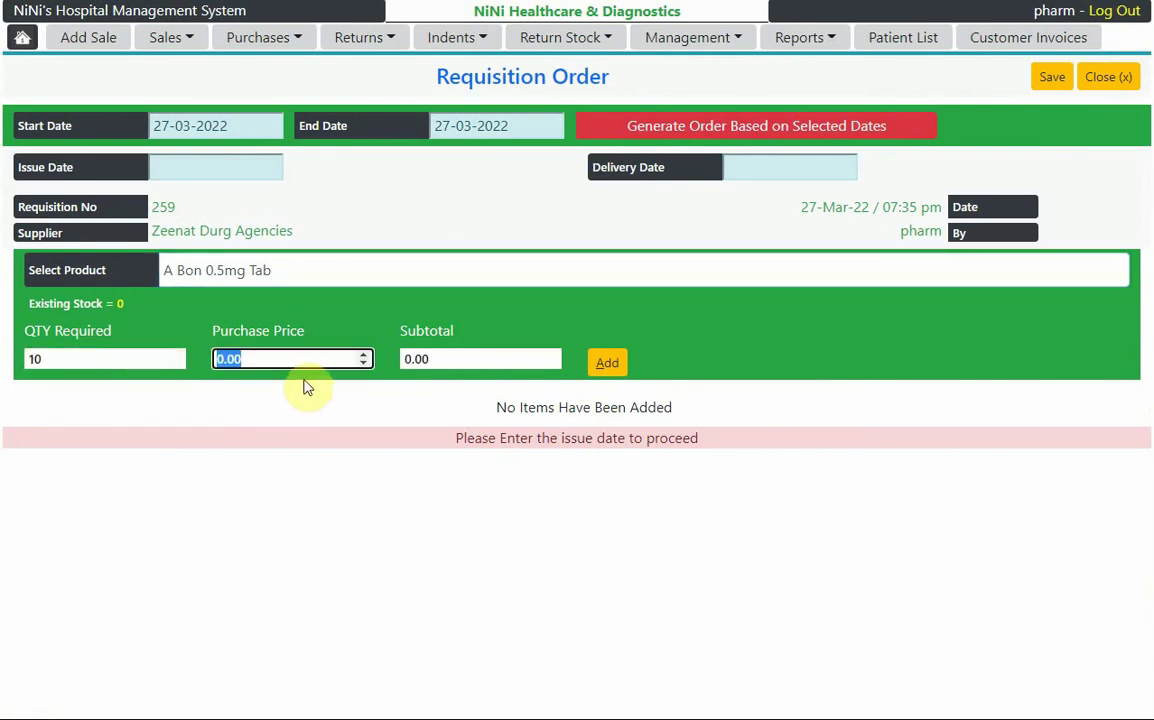
pyautogui.click(605, 366)
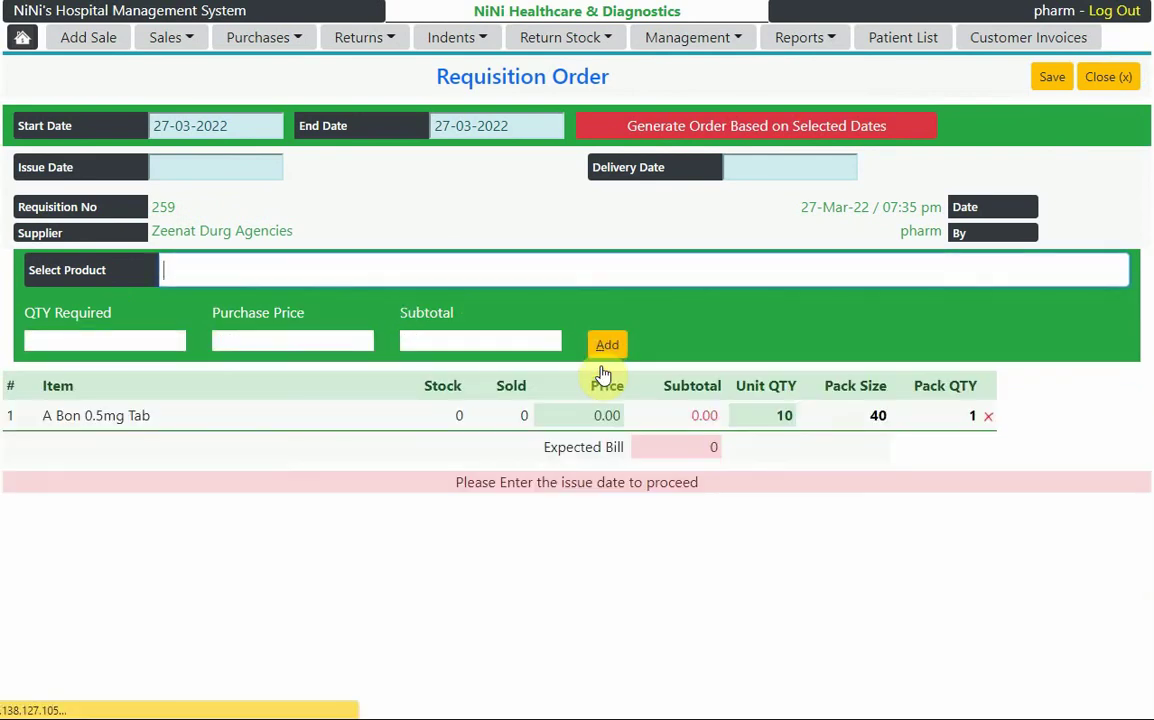